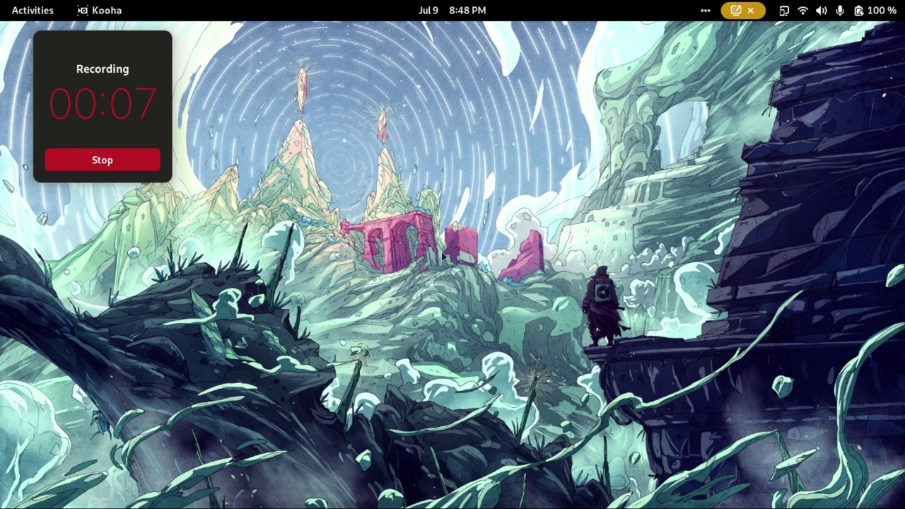
Step: Launch Files from the overview and bring the Software window forward
{"action": "mouse_move", "coordinate": [0, 0]}
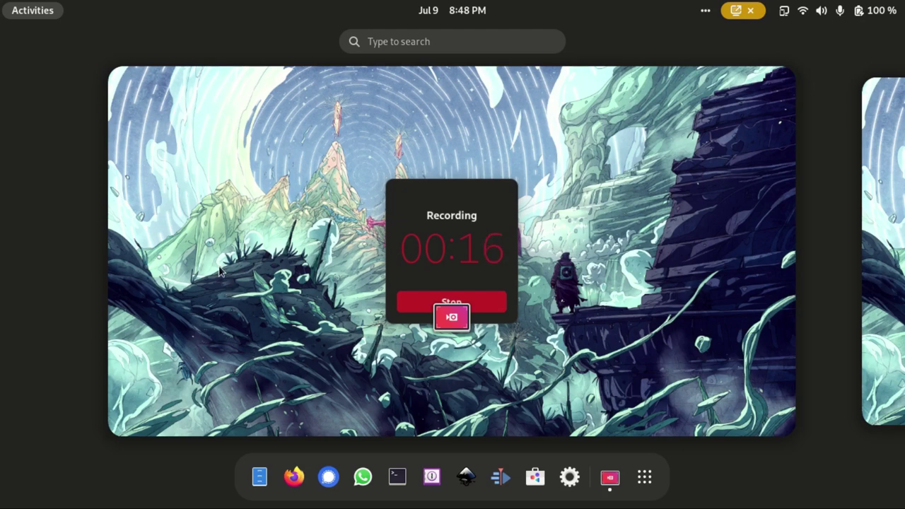
{"action": "left_click", "coordinate": [172, 248]}
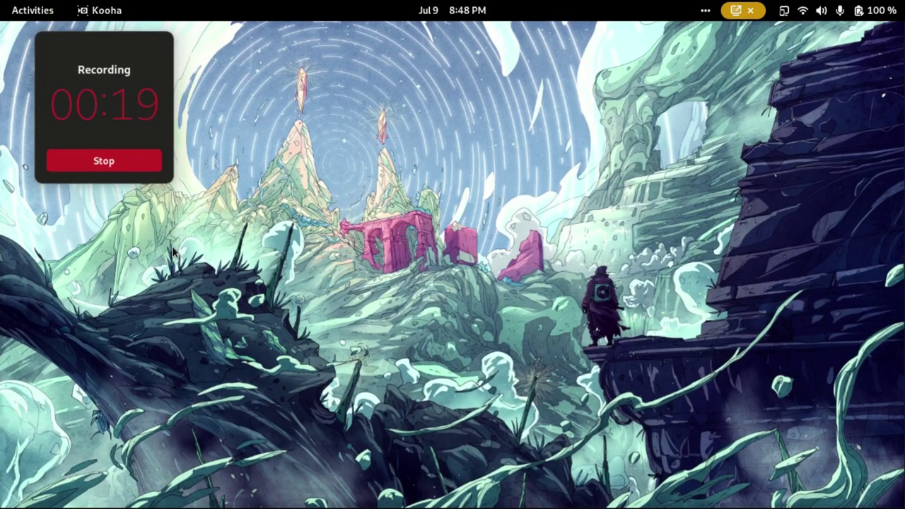
{"action": "key", "text": "super"}
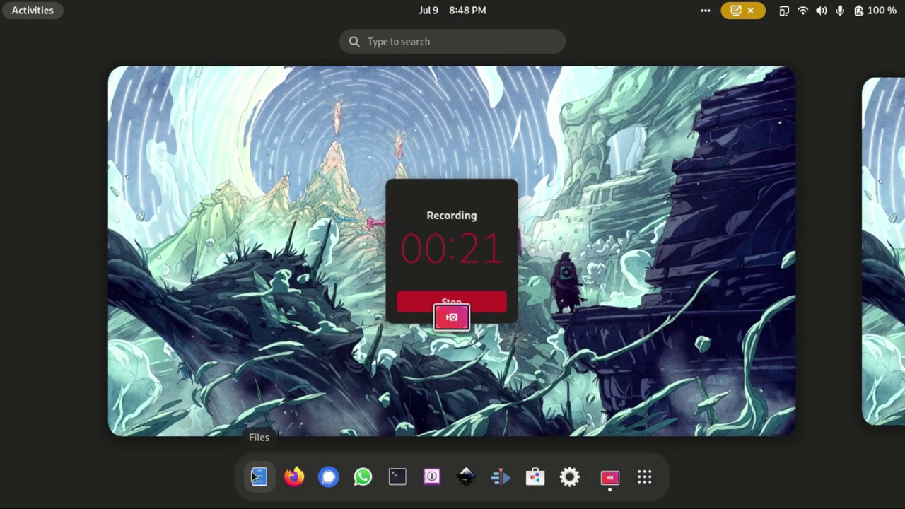
{"action": "left_click", "coordinate": [257, 477]}
{"action": "key", "text": "super"}
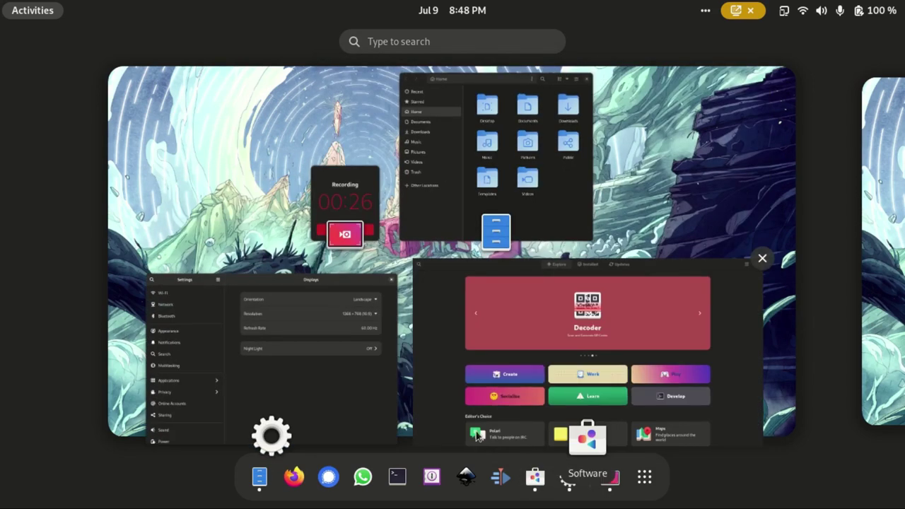
{"action": "left_click", "coordinate": [418, 344]}
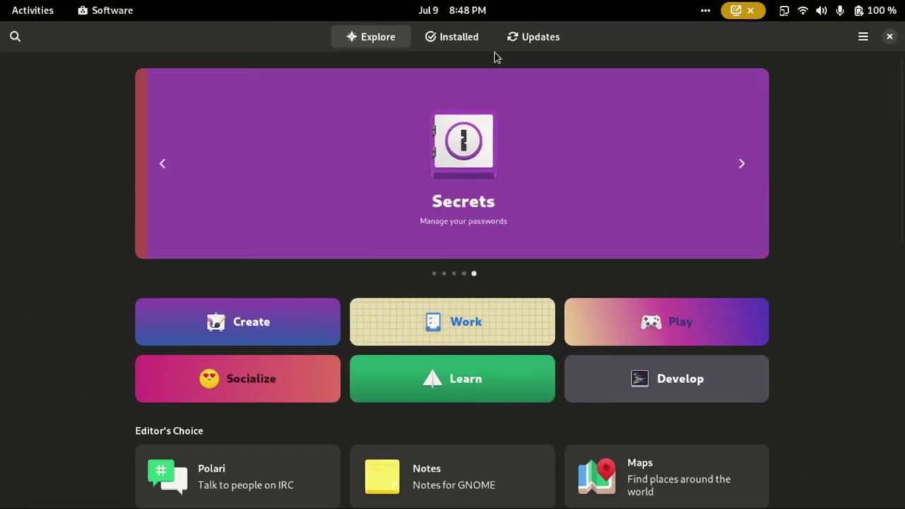
Step: Close the Settings, Files and Software windows to clear the desktop
{"action": "left_click_drag", "start_coordinate": [692, 54], "coordinate": [717, 140]}
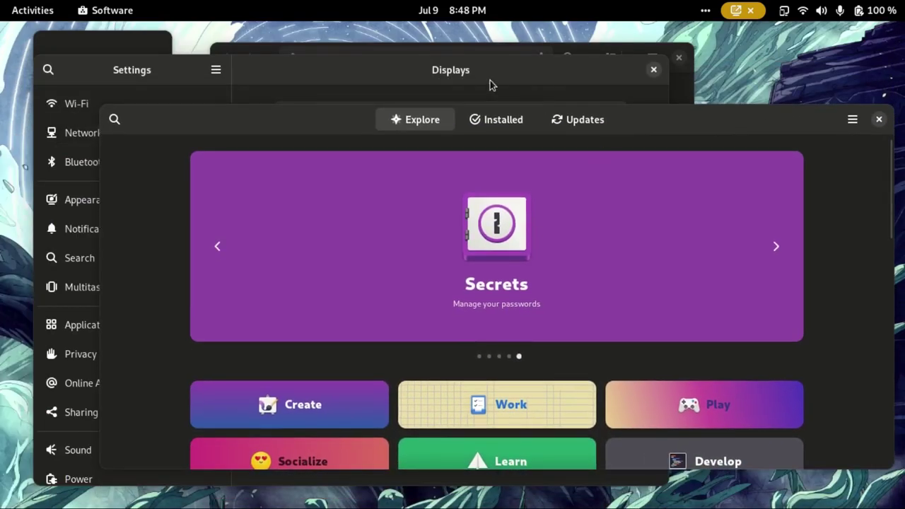
{"action": "left_click_drag", "start_coordinate": [499, 71], "coordinate": [347, 126]}
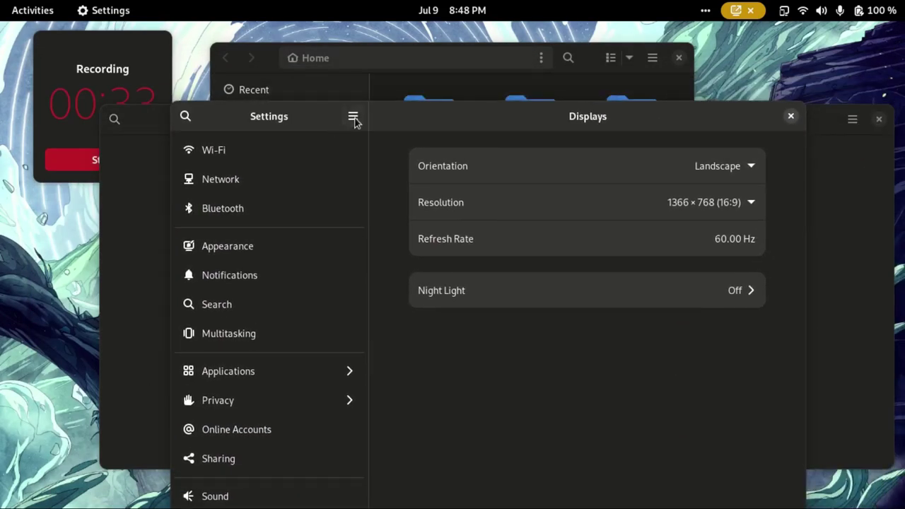
{"action": "left_click", "coordinate": [353, 116]}
{"action": "left_click", "coordinate": [664, 125]}
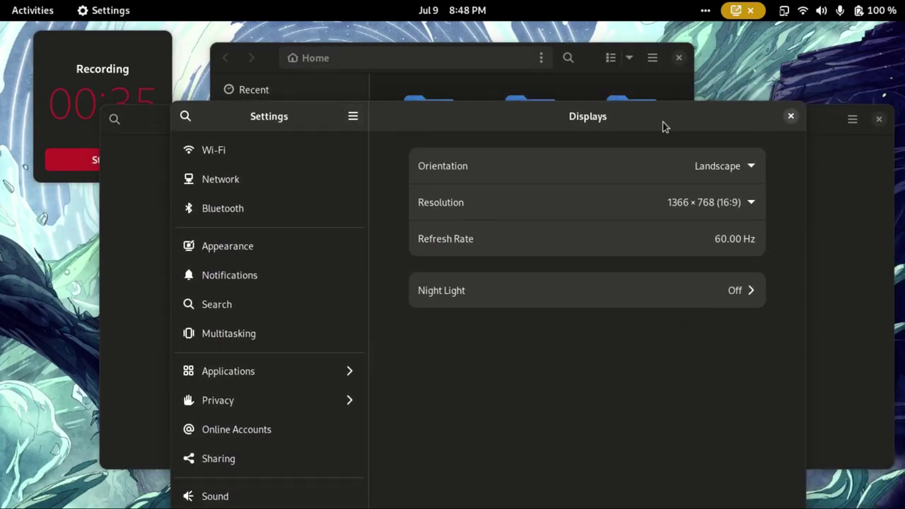
{"action": "left_click", "coordinate": [790, 116]}
{"action": "left_click", "coordinate": [597, 58]}
{"action": "left_click", "coordinate": [678, 57]}
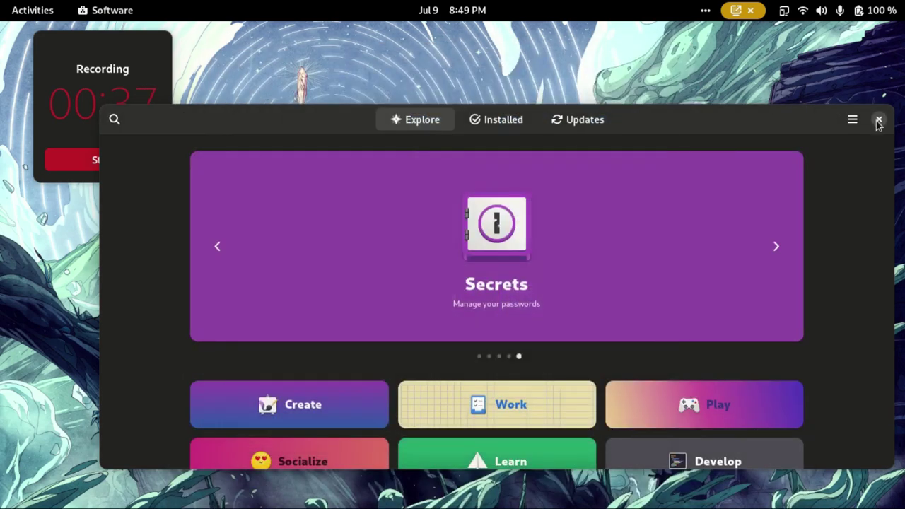
{"action": "left_click", "coordinate": [879, 119]}
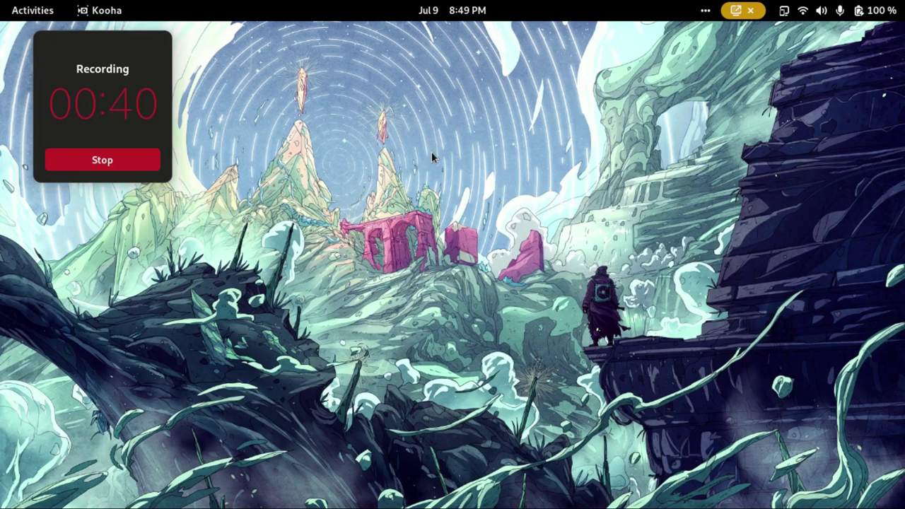
{"action": "key", "text": "super"}
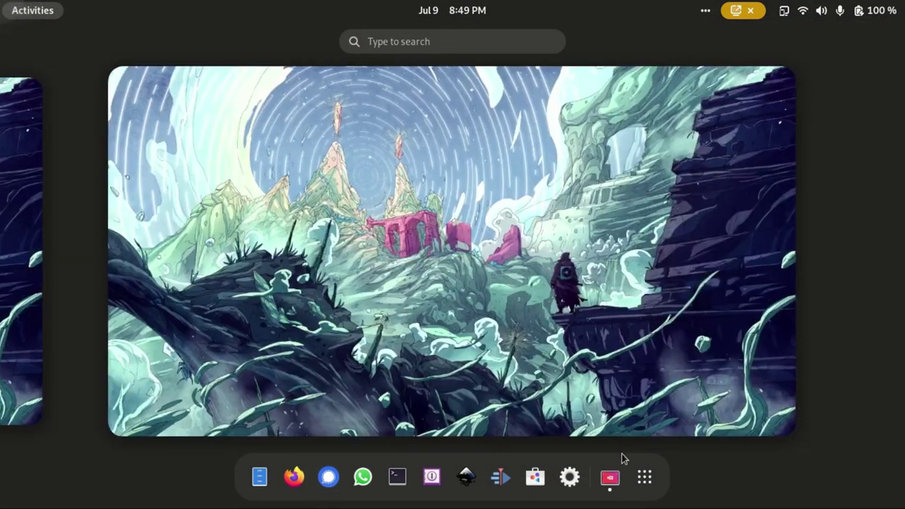
{"action": "left_click", "coordinate": [644, 477]}
{"action": "scroll", "coordinate": [248, 252], "scroll_direction": "down", "scroll_amount": 1}
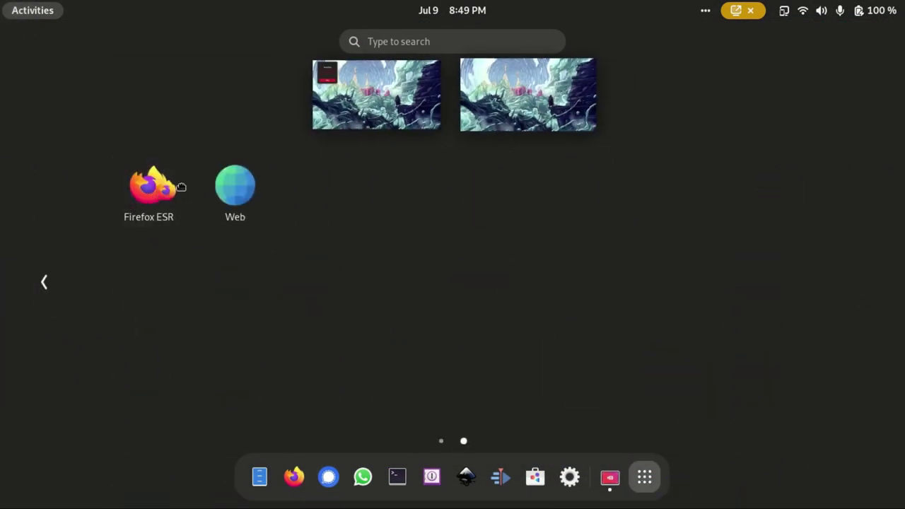
{"action": "left_click_drag", "start_coordinate": [180, 187], "coordinate": [520, 92]}
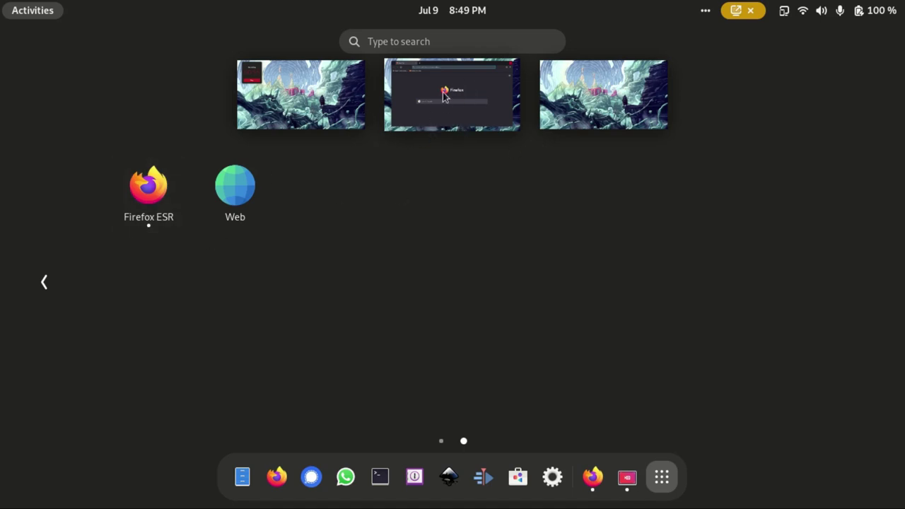
{"action": "left_click_drag", "start_coordinate": [235, 185], "coordinate": [569, 97]}
{"action": "left_click", "coordinate": [337, 96]}
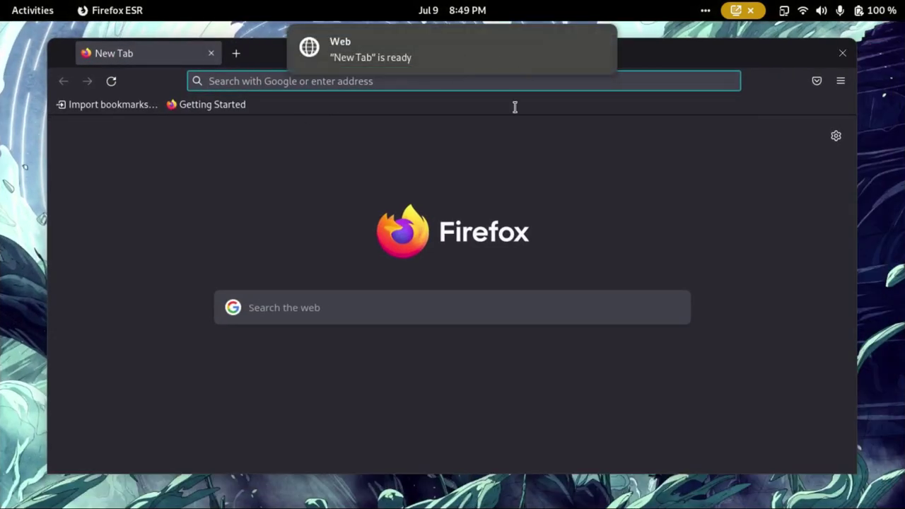
Step: Dismiss the 'New Tab is ready' notification, check the new-tab customization panel, and nudge the window
{"action": "left_click", "coordinate": [600, 38]}
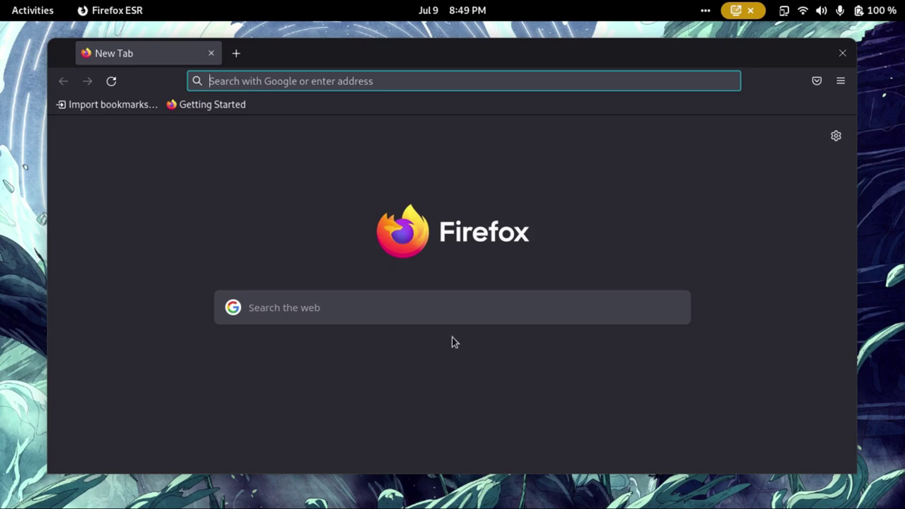
{"action": "left_click", "coordinate": [835, 136]}
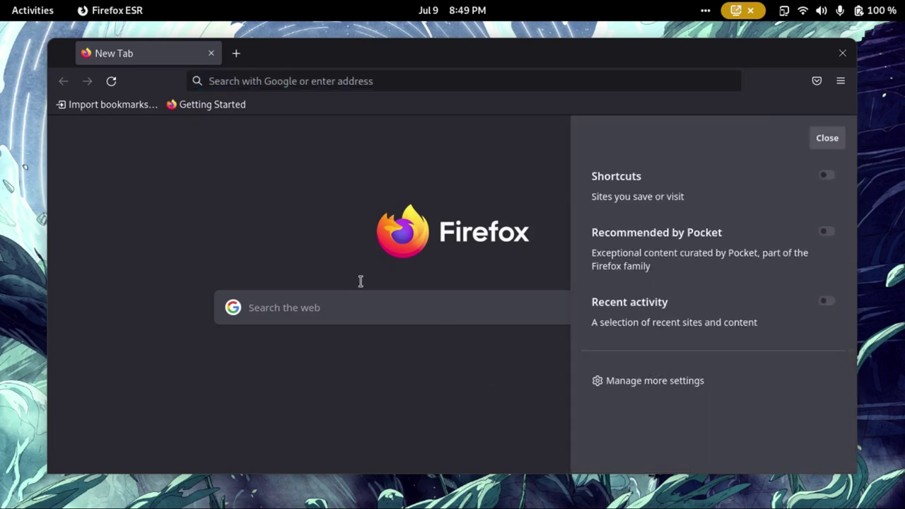
{"action": "left_click", "coordinate": [65, 160]}
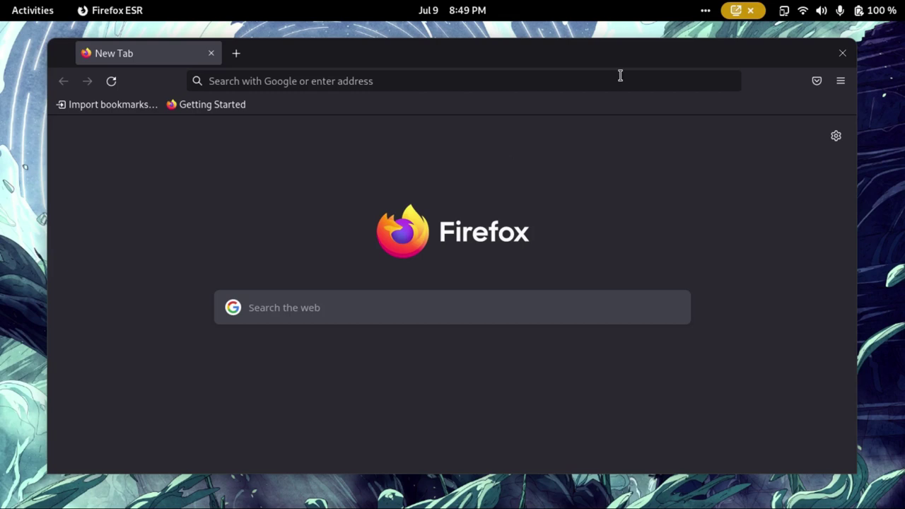
{"action": "mouse_move", "coordinate": [645, 47]}
{"action": "left_mouse_down"}
{"action": "mouse_move", "coordinate": [571, 24]}
{"action": "mouse_move", "coordinate": [629, 34]}
{"action": "mouse_move", "coordinate": [634, 44]}
{"action": "left_mouse_up"}
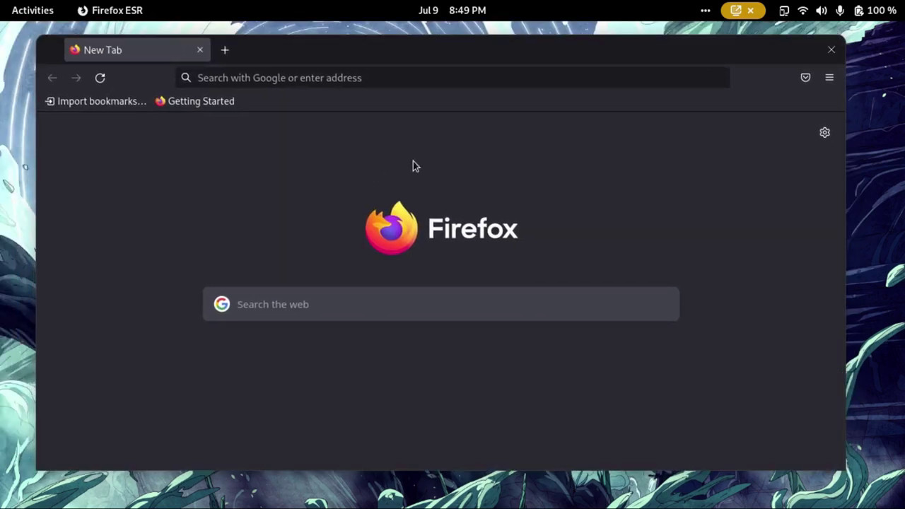
Step: Switch to the Web workspace and open Web's main menu to inspect its styling
{"action": "key", "text": "super+Page_Down"}
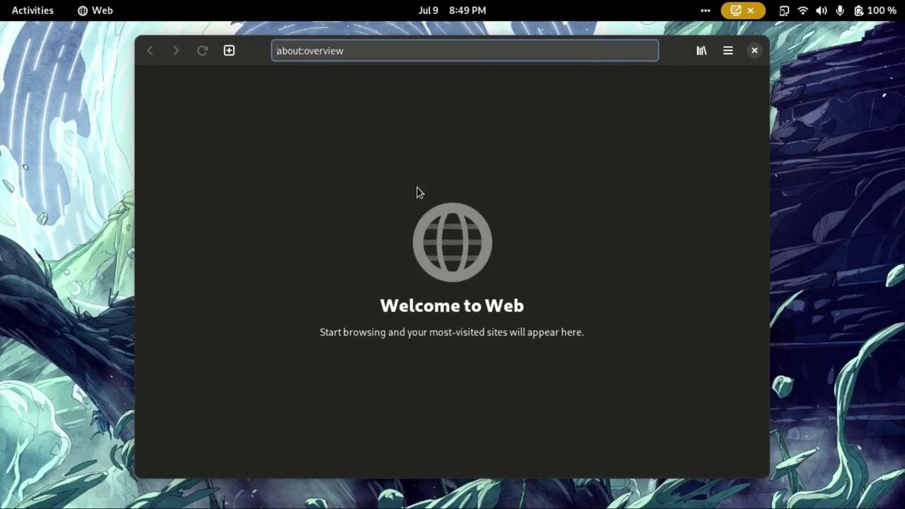
{"action": "left_click", "coordinate": [406, 154]}
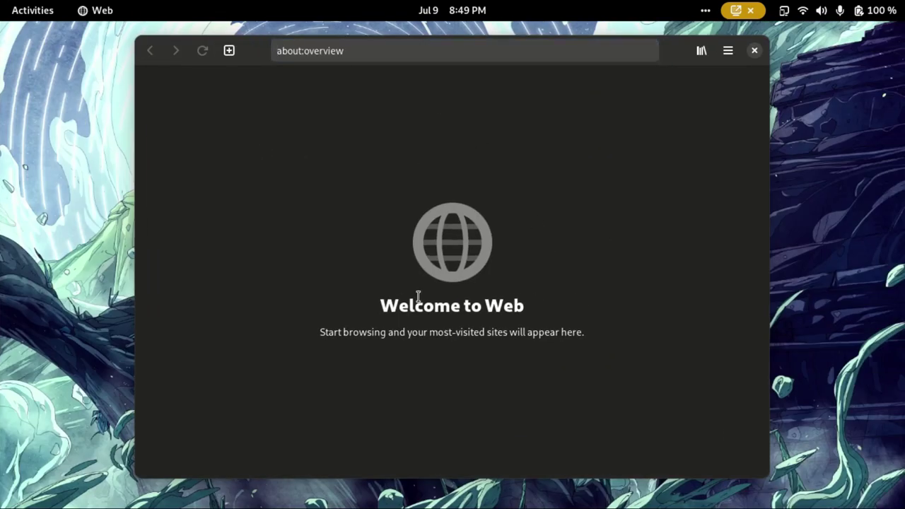
{"action": "left_click", "coordinate": [727, 52]}
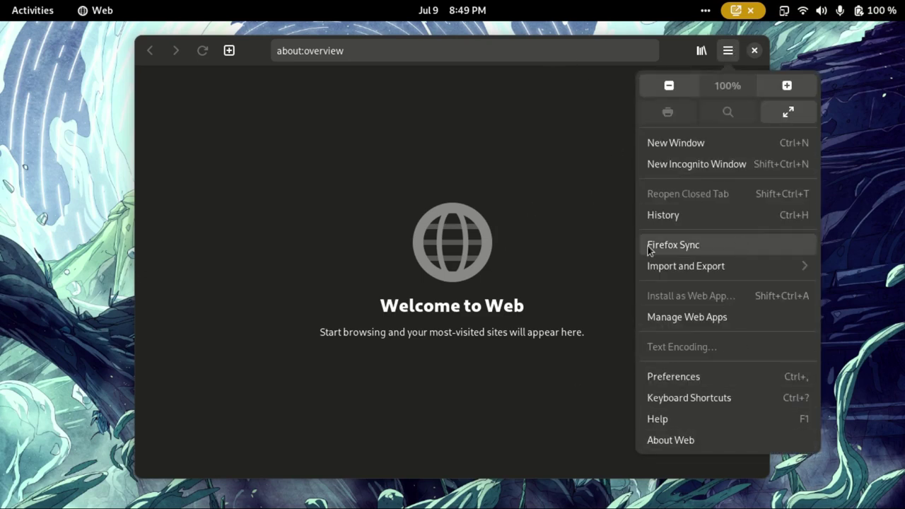
Step: Open a Files window and its menu for comparison, recheck Web's menu, and reposition Web
{"action": "mouse_move", "coordinate": [2, 1]}
{"action": "left_click", "coordinate": [224, 477]}
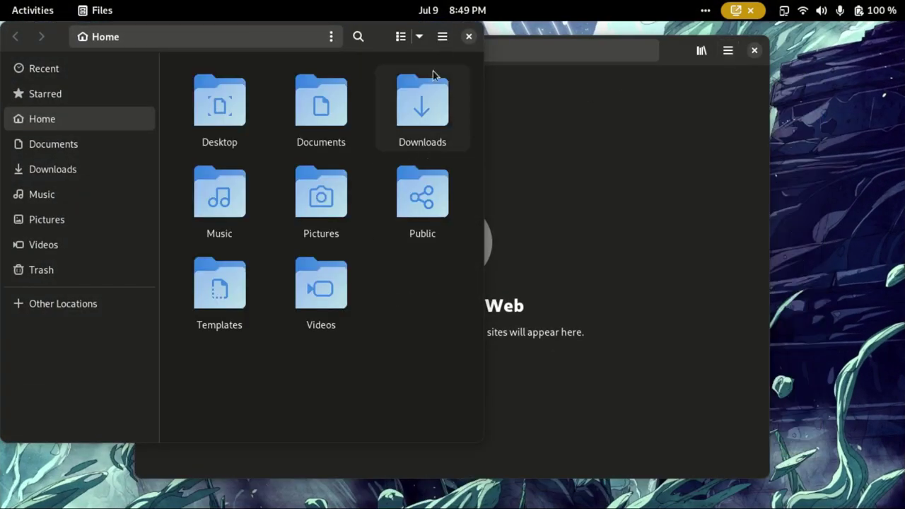
{"action": "left_click", "coordinate": [443, 37]}
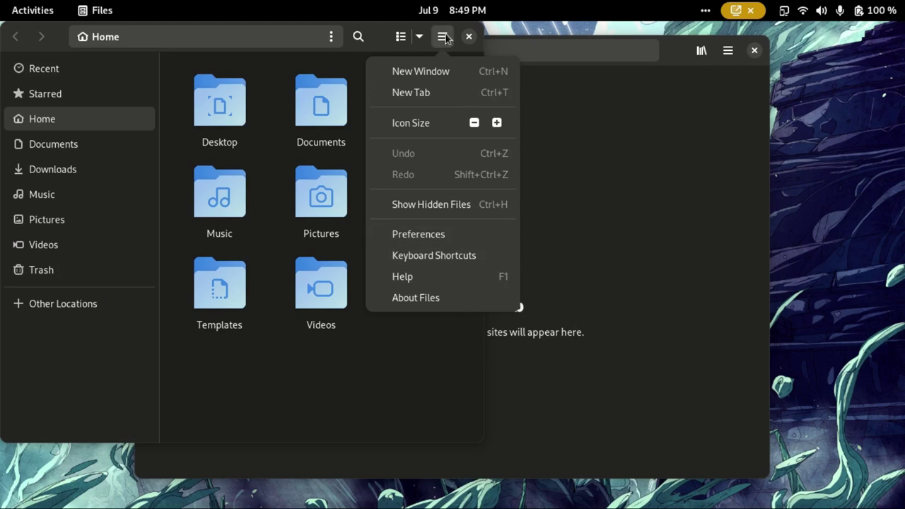
{"action": "left_click", "coordinate": [628, 168]}
{"action": "left_click", "coordinate": [728, 50]}
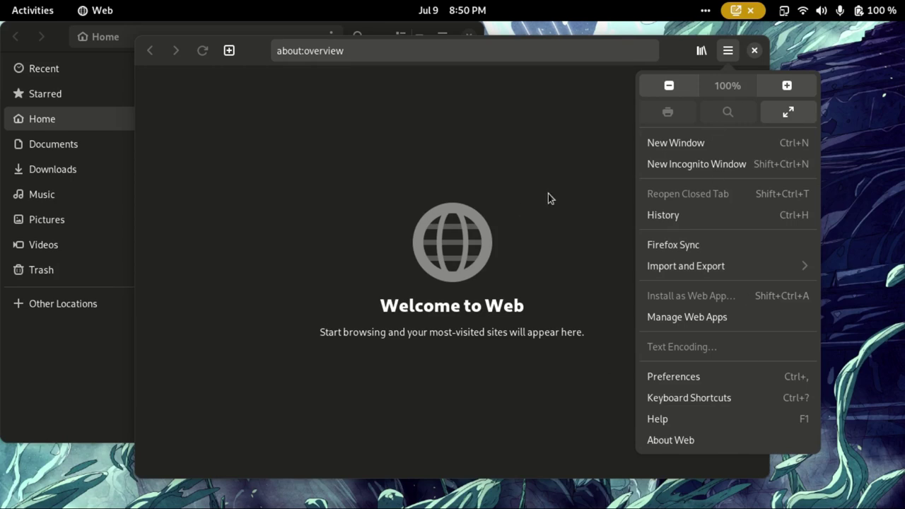
{"action": "left_click", "coordinate": [548, 193]}
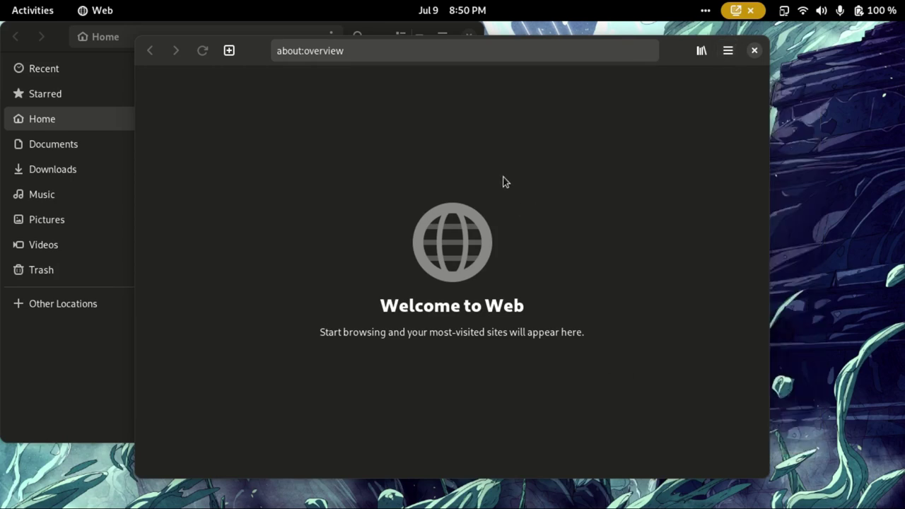
{"action": "left_click_drag", "start_coordinate": [674, 65], "coordinate": [739, 64]}
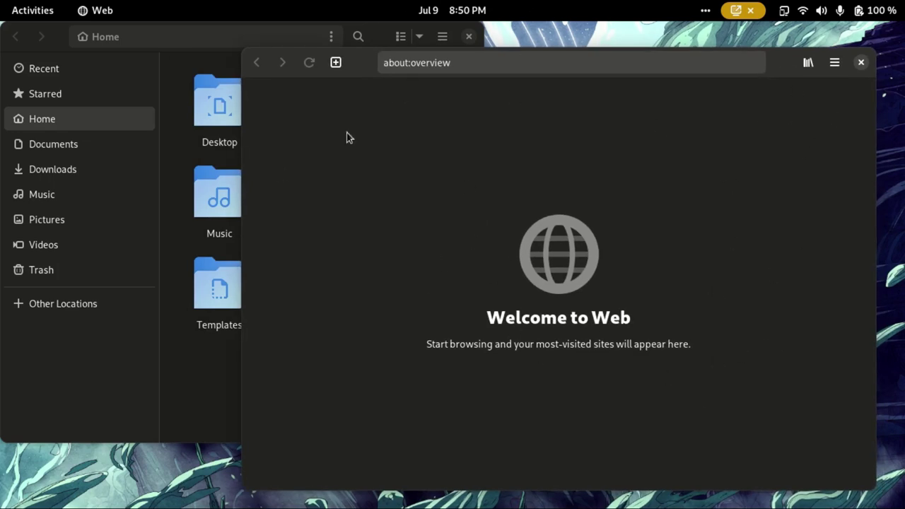
Step: Close the Web and Files windows and launch Firefox ESR
{"action": "left_click", "coordinate": [861, 63]}
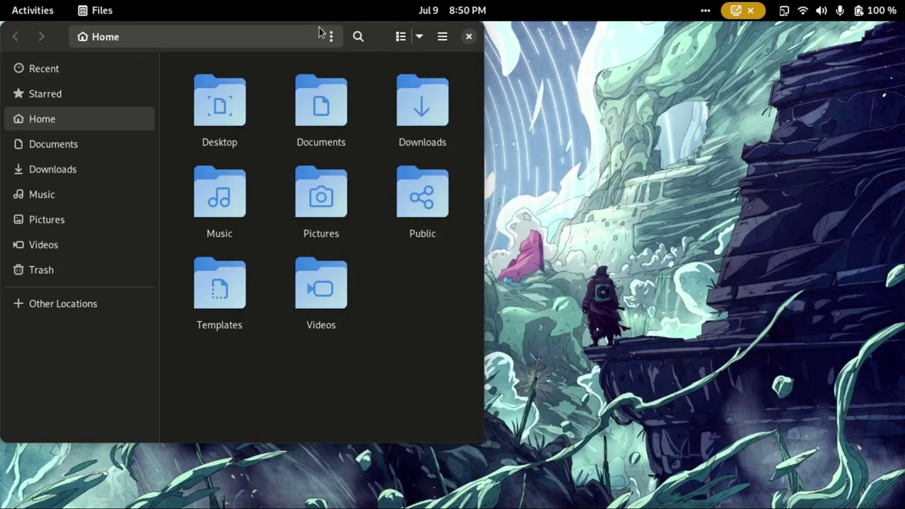
{"action": "left_click_drag", "start_coordinate": [382, 41], "coordinate": [437, 71]}
{"action": "left_click", "coordinate": [523, 64]}
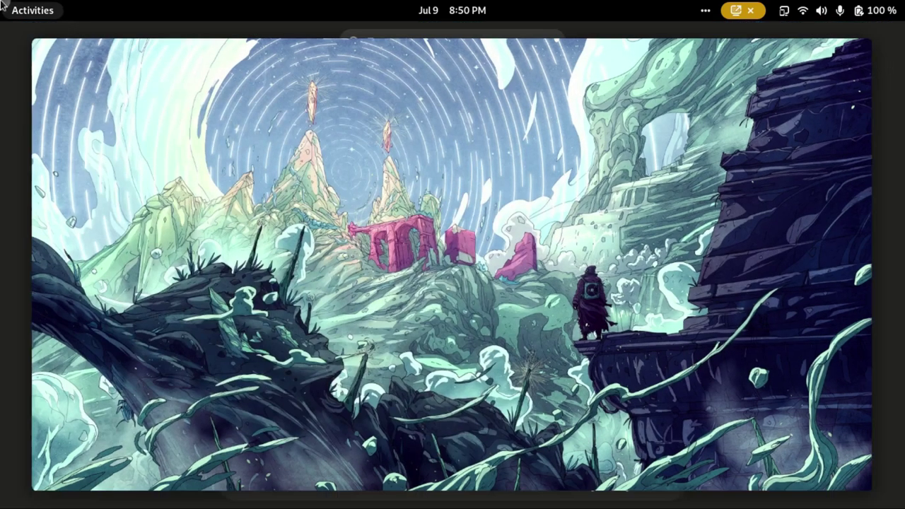
{"action": "mouse_move", "coordinate": [2, 1]}
{"action": "left_click", "coordinate": [594, 479]}
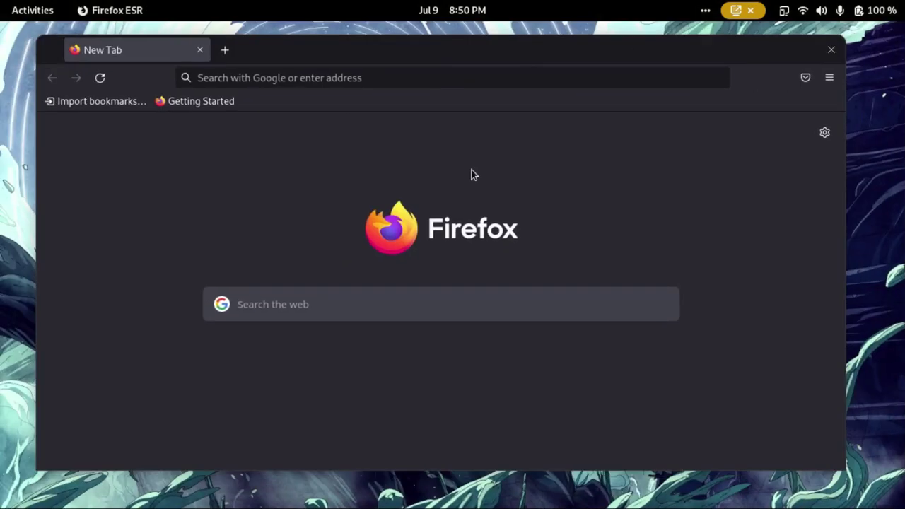
Step: Search the web for 'firefox gnome theme' from the address bar
{"action": "key", "text": "ctrl+l"}
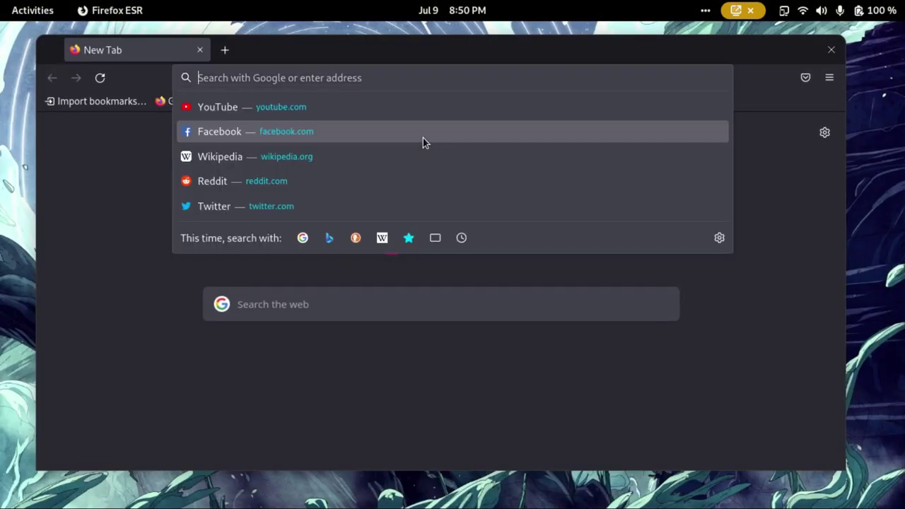
{"action": "type", "text": "a"}
{"action": "key", "text": "BackSpace"}
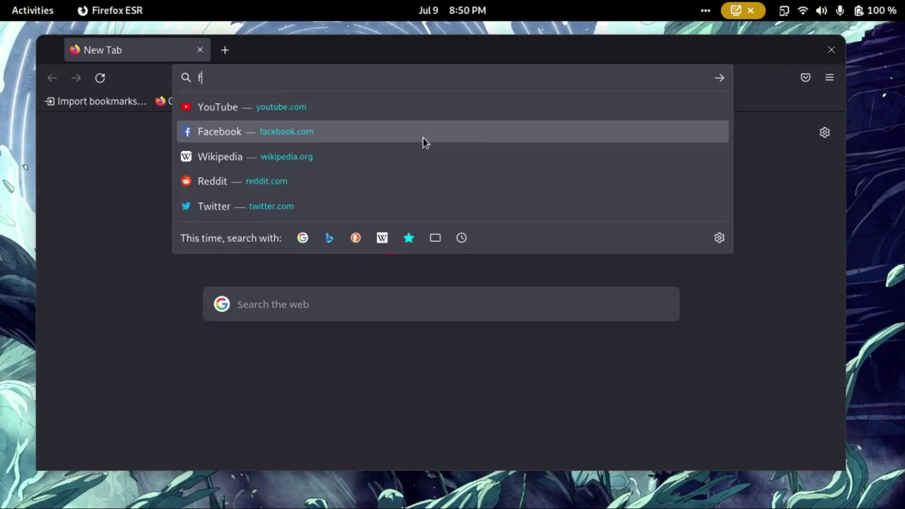
{"action": "type", "text": "fie"}
{"action": "key", "text": "BackSpace"}
{"action": "type", "text": "rfo"}
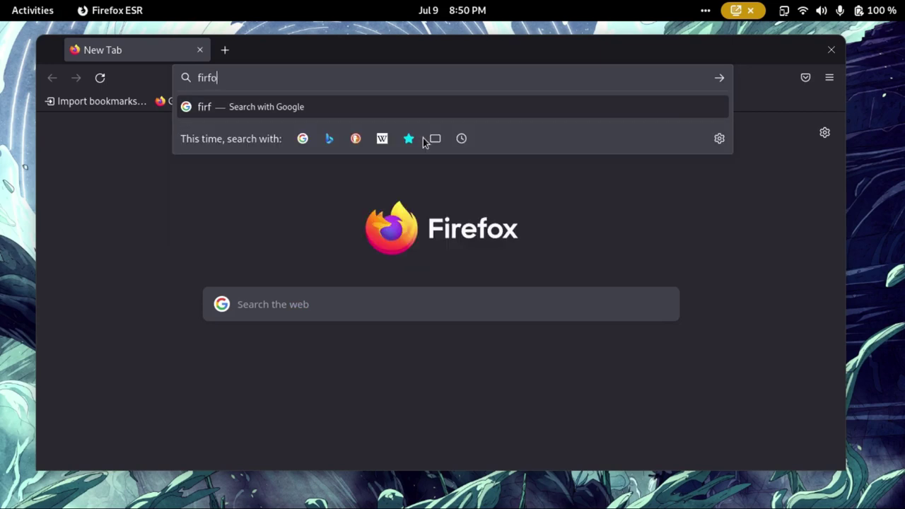
{"action": "key", "text": "BackSpace"}
{"action": "key", "text": "BackSpace"}
{"action": "type", "text": "efox g"}
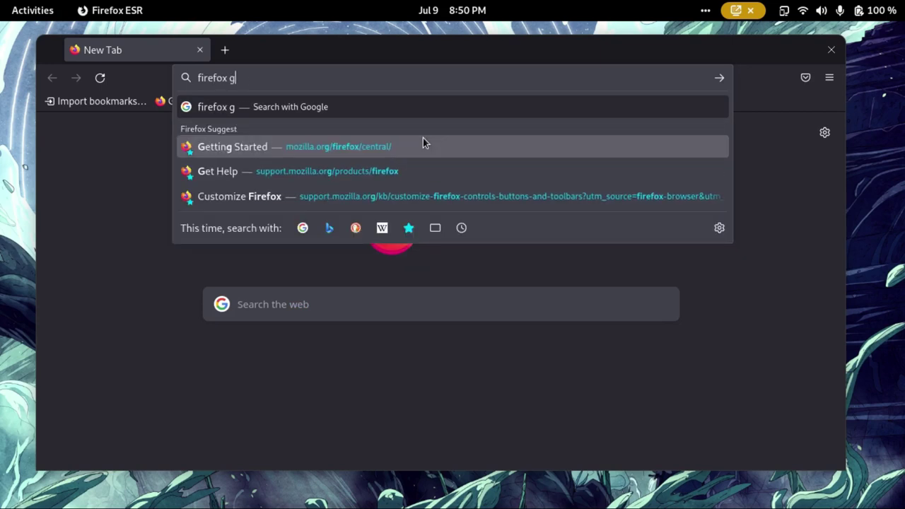
{"action": "type", "text": "nome theme"}
{"action": "key", "text": "Return"}
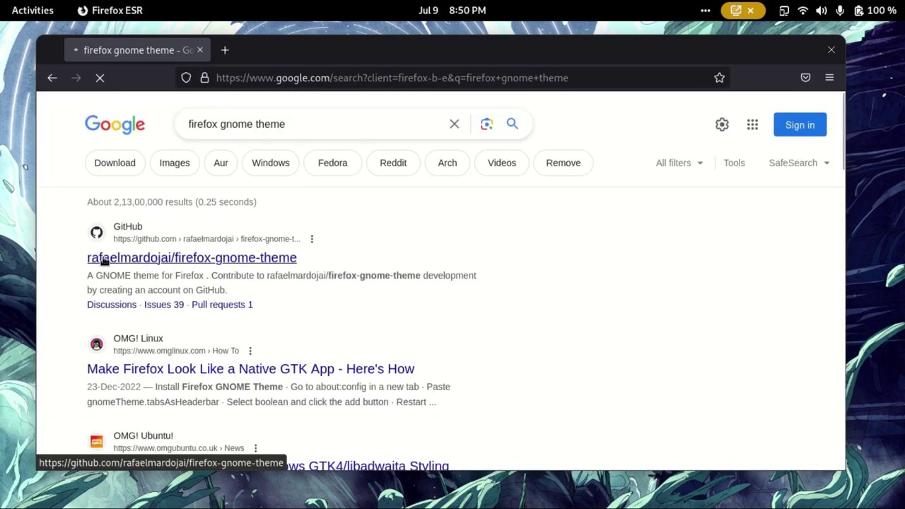
Step: Open the rafaelmardojai/firefox-gnome-theme GitHub repository and scroll through its README
{"action": "left_click", "coordinate": [203, 260]}
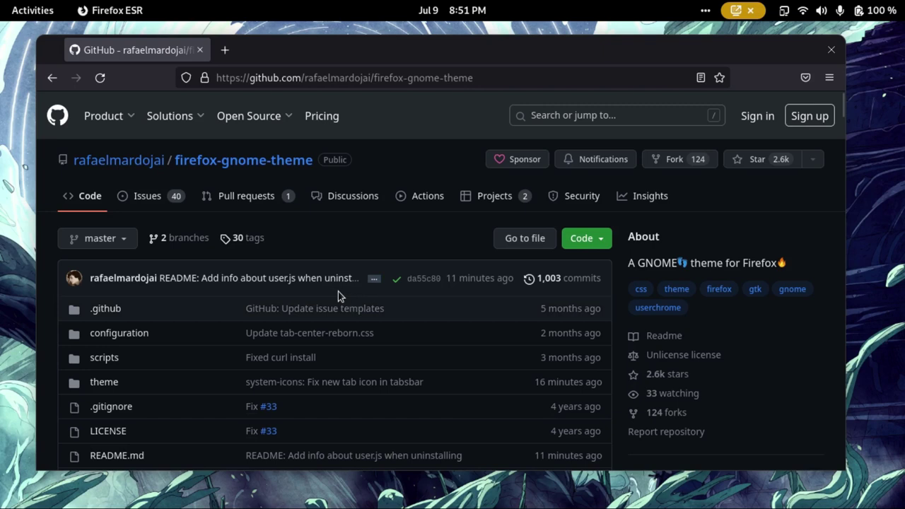
{"action": "scroll", "coordinate": [337, 291], "scroll_direction": "down", "scroll_amount": 5}
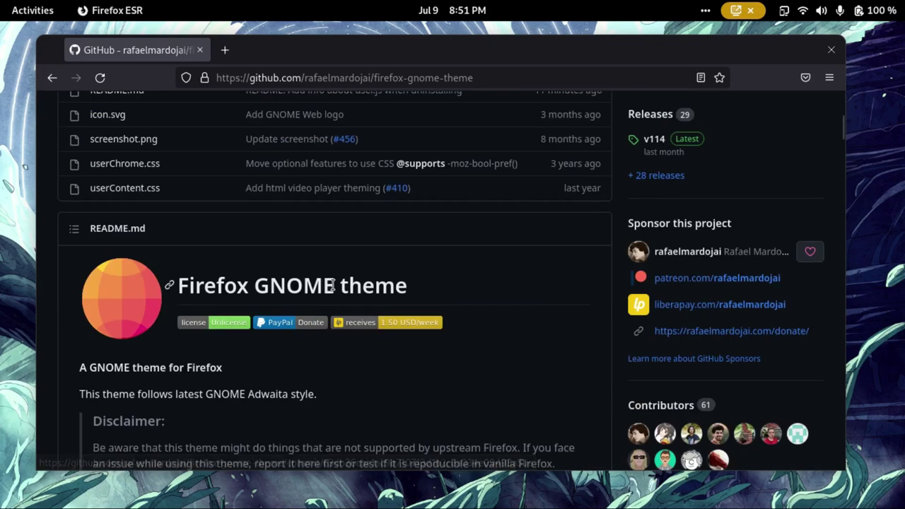
{"action": "left_click_drag", "start_coordinate": [429, 297], "coordinate": [171, 286]}
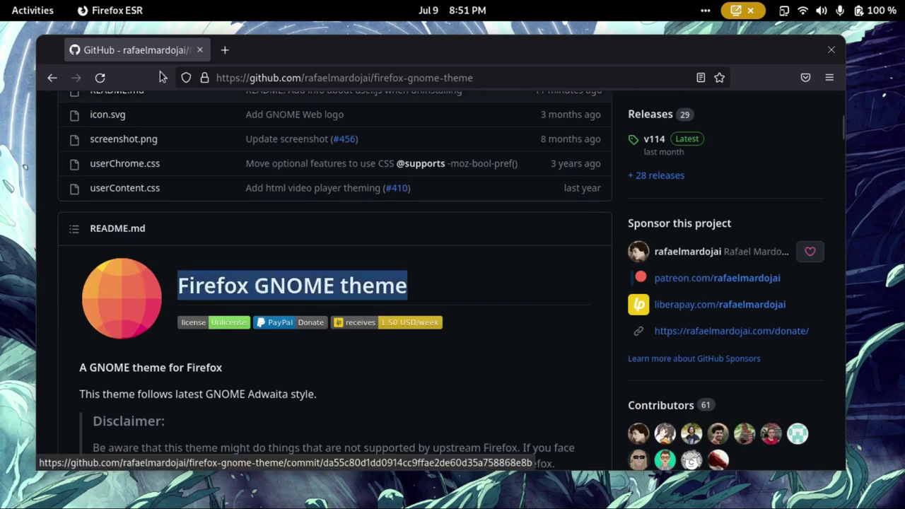
{"action": "scroll", "coordinate": [304, 352], "scroll_direction": "down", "scroll_amount": 8}
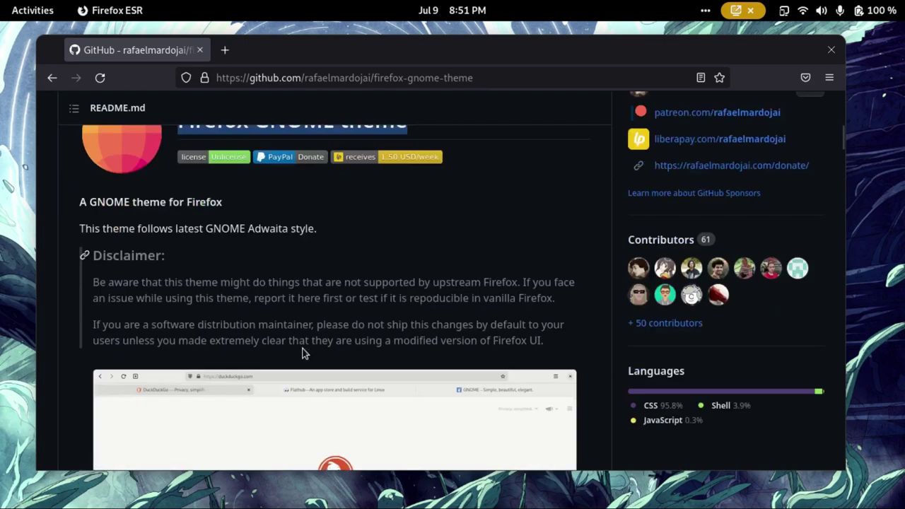
{"action": "scroll", "coordinate": [304, 352], "scroll_direction": "down", "scroll_amount": 5}
{"action": "scroll", "coordinate": [387, 352], "scroll_direction": "up", "scroll_amount": 7}
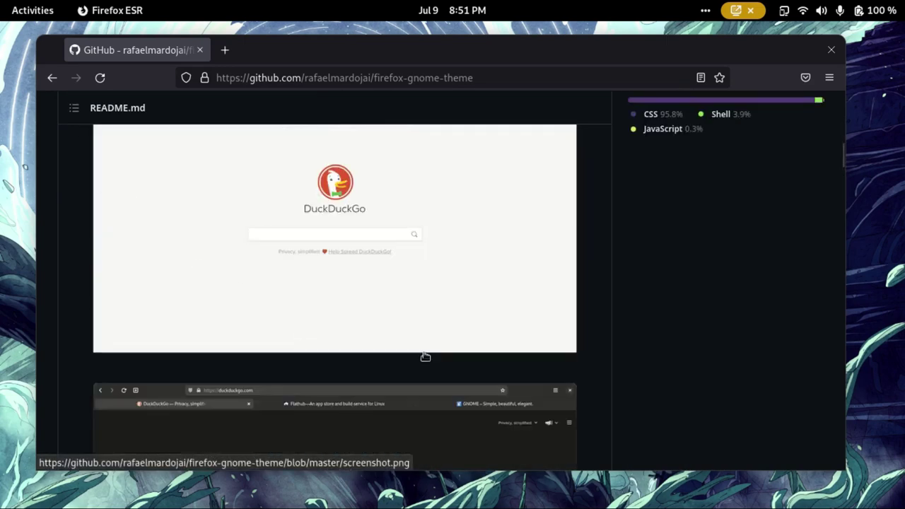
{"action": "scroll", "coordinate": [346, 308], "scroll_direction": "down", "scroll_amount": 10}
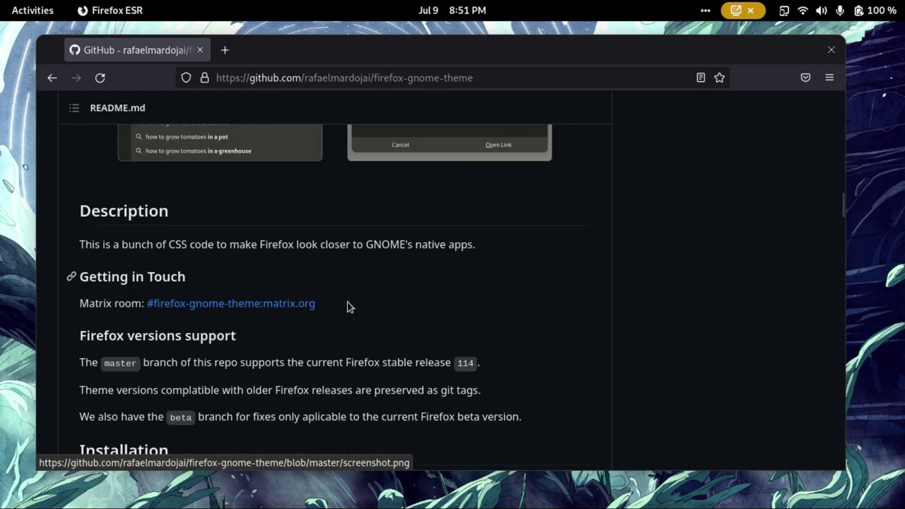
{"action": "scroll", "coordinate": [347, 308], "scroll_direction": "down", "scroll_amount": 4}
{"action": "scroll", "coordinate": [343, 322], "scroll_direction": "up", "scroll_amount": 5}
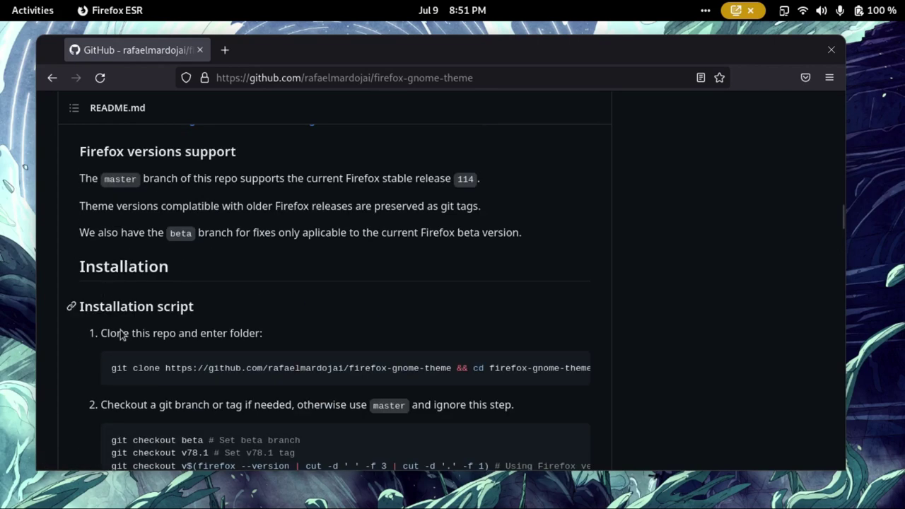
Step: Select and deselect the ./scripts/auto-install.sh lines in the Installation section
{"action": "mouse_move", "coordinate": [97, 370]}
{"action": "left_mouse_down"}
{"action": "mouse_move", "coordinate": [313, 377]}
{"action": "mouse_move", "coordinate": [598, 367]}
{"action": "left_mouse_up"}
{"action": "scroll", "coordinate": [589, 363], "scroll_direction": "down", "scroll_amount": 3}
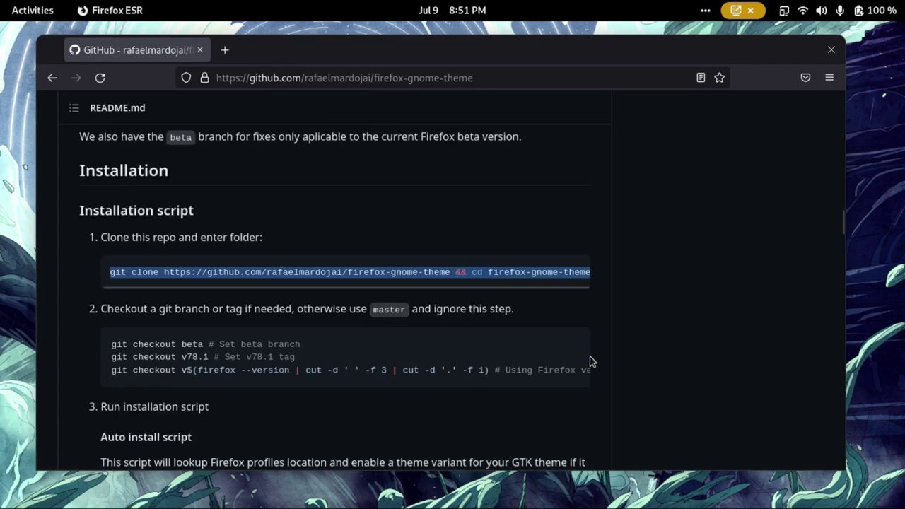
{"action": "scroll", "coordinate": [283, 385], "scroll_direction": "down", "scroll_amount": 2}
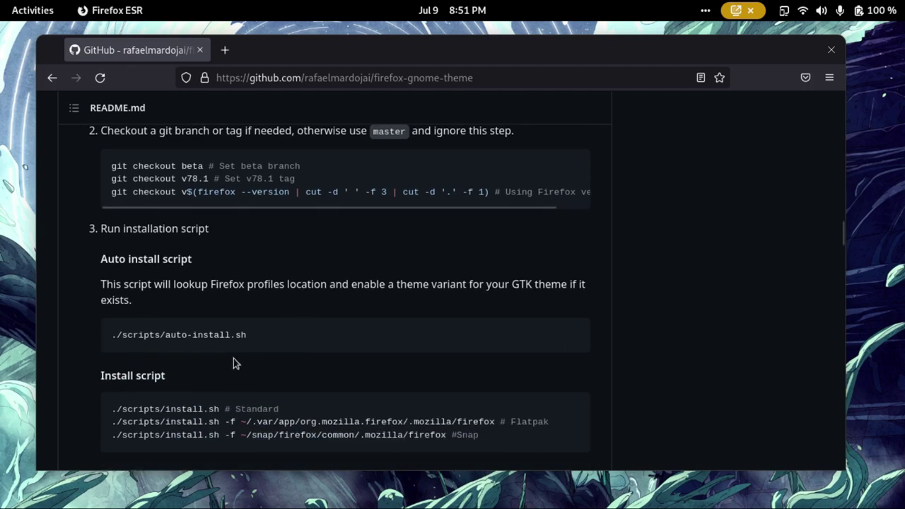
{"action": "triple_click", "coordinate": [247, 344]}
{"action": "left_click", "coordinate": [315, 361]}
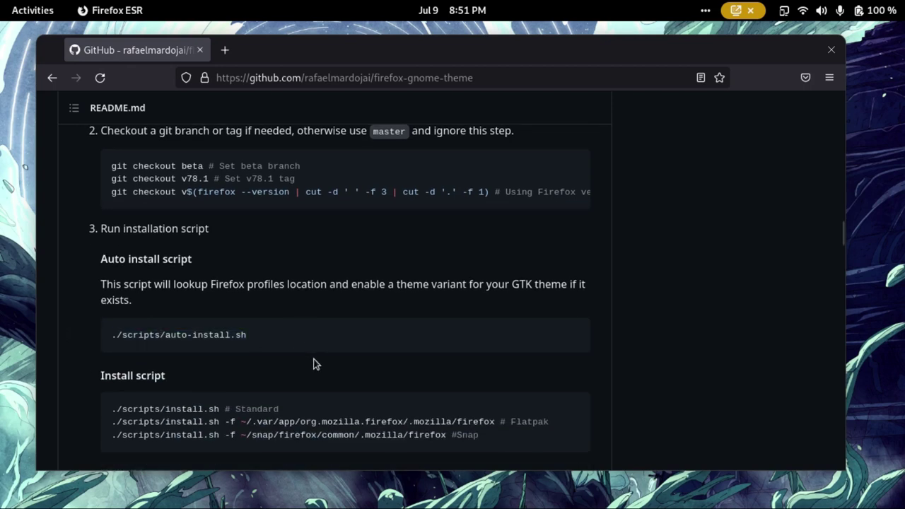
{"action": "left_click_drag", "start_coordinate": [514, 445], "coordinate": [162, 391]}
{"action": "left_click", "coordinate": [162, 391]}
Step: Scroll to the One command curled script section and select its command line
{"action": "scroll", "coordinate": [358, 395], "scroll_direction": "down", "scroll_amount": 2}
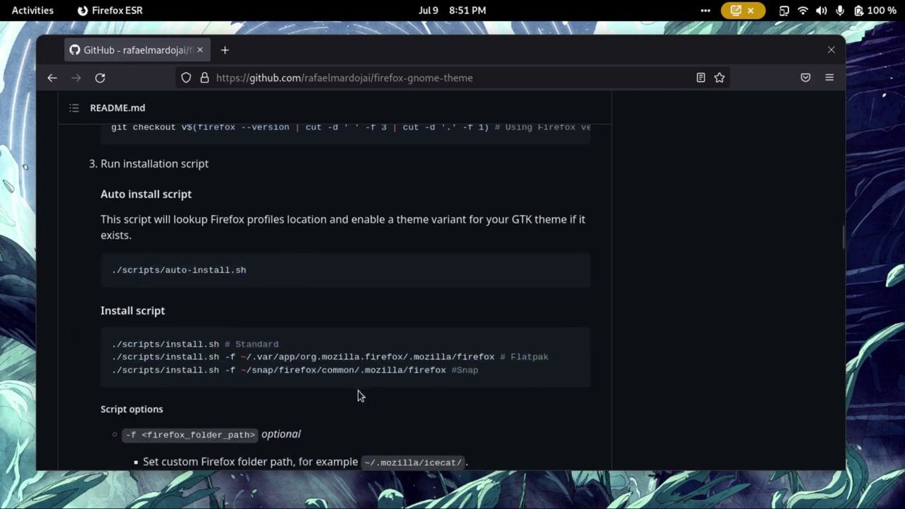
{"action": "scroll", "coordinate": [358, 395], "scroll_direction": "down", "scroll_amount": 1}
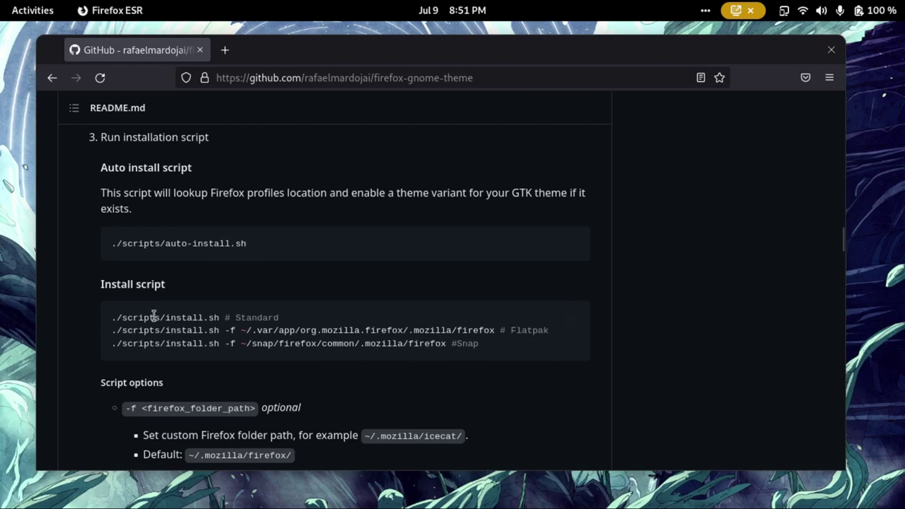
{"action": "scroll", "coordinate": [335, 233], "scroll_direction": "up", "scroll_amount": 3}
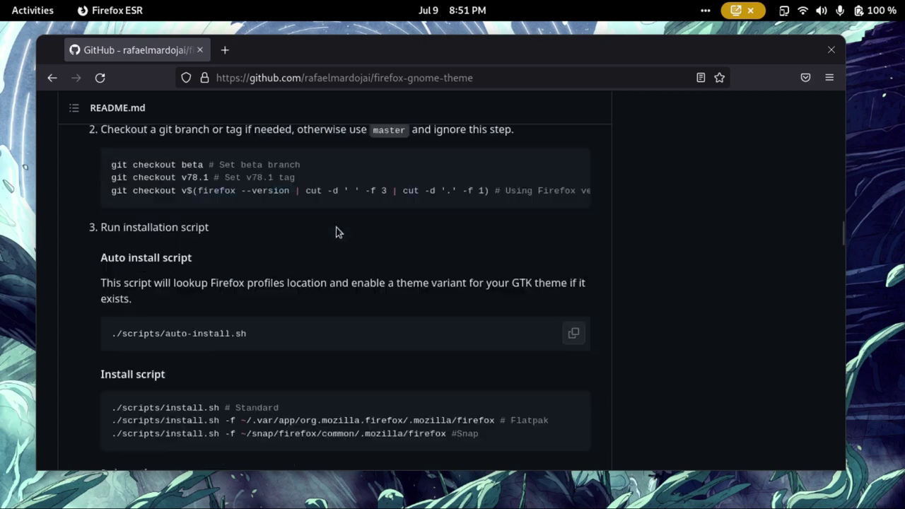
{"action": "scroll", "coordinate": [335, 233], "scroll_direction": "down", "scroll_amount": 5}
{"action": "scroll", "coordinate": [369, 271], "scroll_direction": "down", "scroll_amount": 8}
{"action": "scroll", "coordinate": [369, 271], "scroll_direction": "down", "scroll_amount": 5}
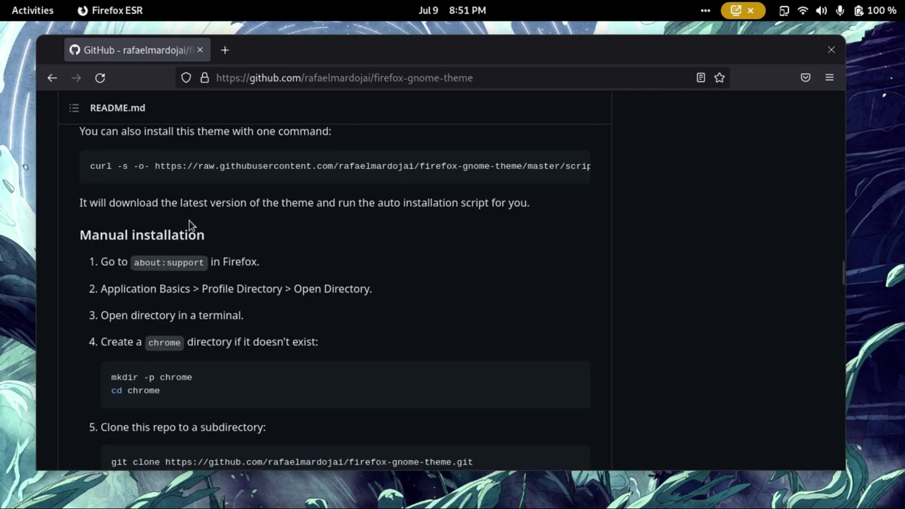
{"action": "scroll", "coordinate": [77, 287], "scroll_direction": "up", "scroll_amount": 5}
{"action": "left_click_drag", "start_coordinate": [87, 348], "coordinate": [610, 361]}
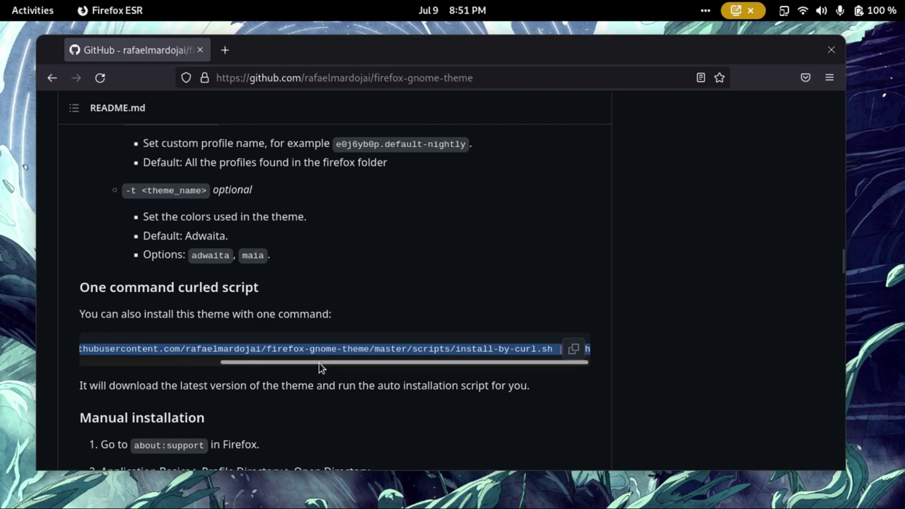
Step: Select the full one-command curl install line, copy it, and open the Activities overview
{"action": "left_click_drag", "start_coordinate": [319, 364], "coordinate": [158, 364]}
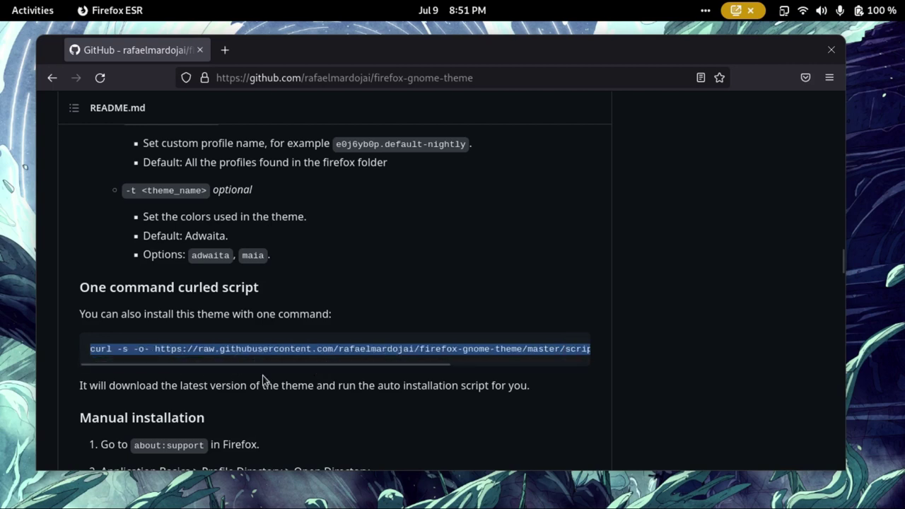
{"action": "scroll", "coordinate": [306, 319], "scroll_direction": "up", "scroll_amount": 5}
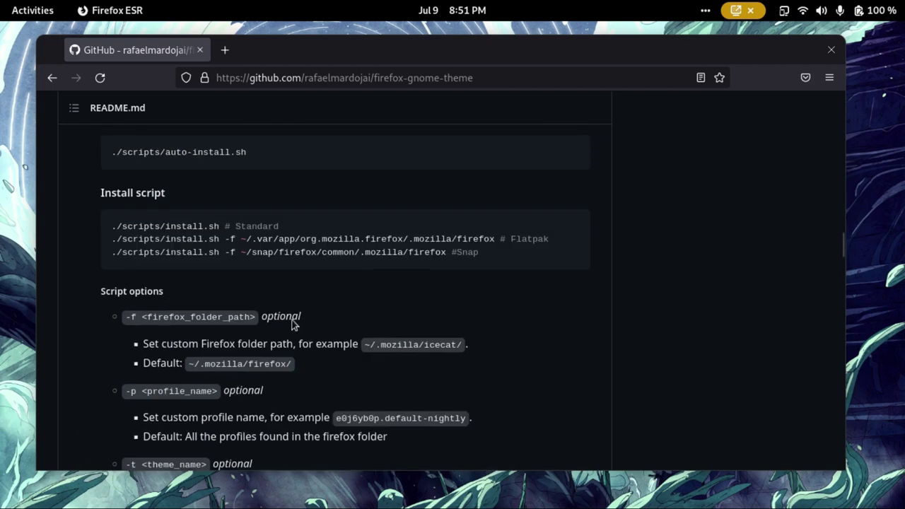
{"action": "scroll", "coordinate": [219, 265], "scroll_direction": "up", "scroll_amount": 1}
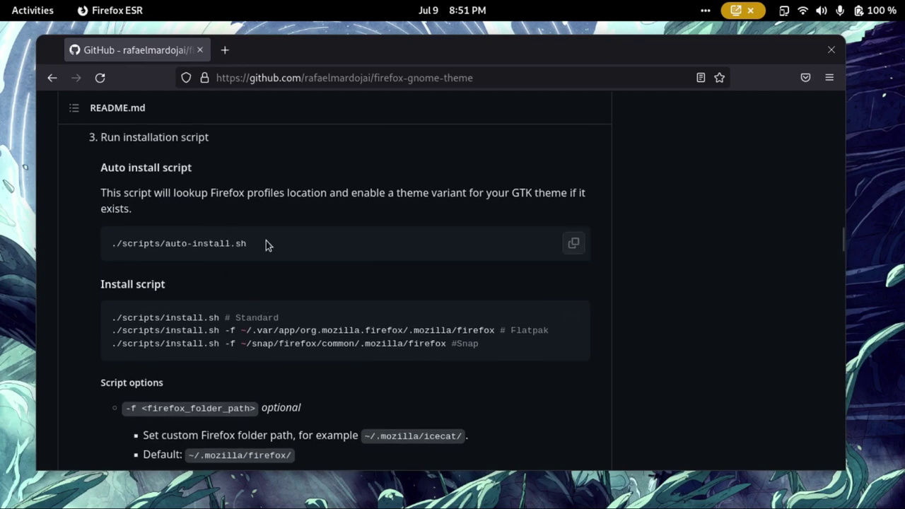
{"action": "left_click_drag", "start_coordinate": [274, 247], "coordinate": [147, 246]}
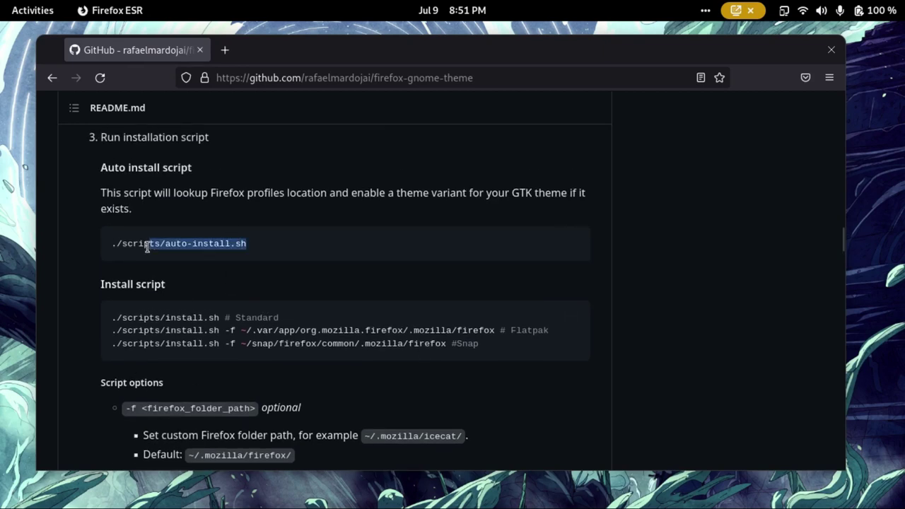
{"action": "left_click", "coordinate": [504, 347]}
{"action": "scroll", "coordinate": [162, 295], "scroll_direction": "up", "scroll_amount": 3}
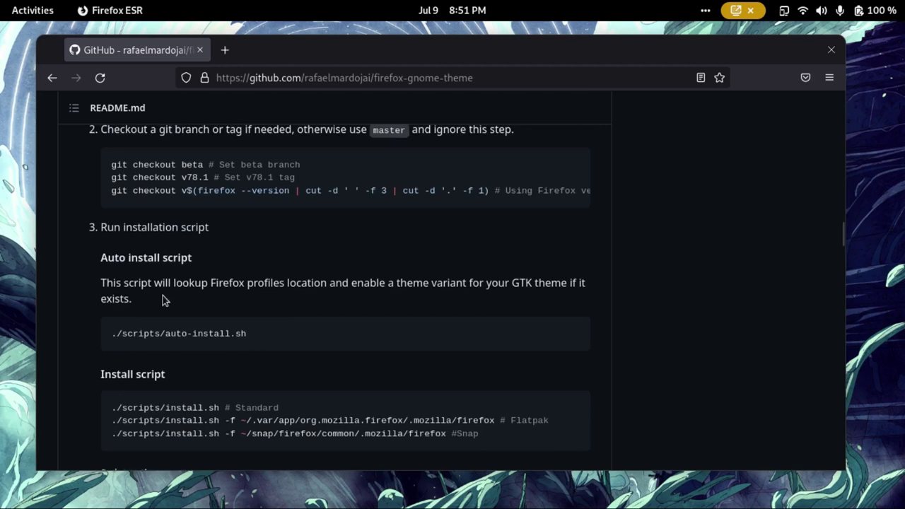
{"action": "scroll", "coordinate": [424, 279], "scroll_direction": "down", "scroll_amount": 10}
{"action": "scroll", "coordinate": [351, 286], "scroll_direction": "down", "scroll_amount": 3}
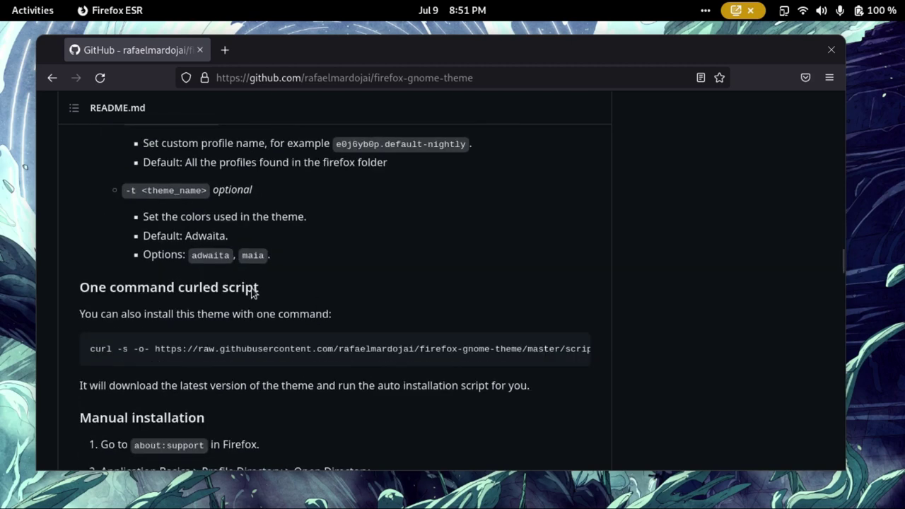
{"action": "left_click_drag", "start_coordinate": [90, 352], "coordinate": [612, 346]}
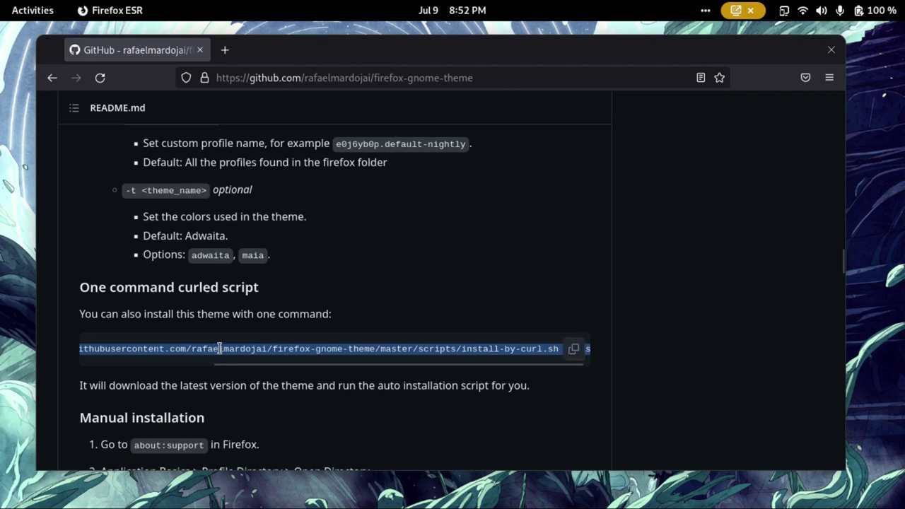
{"action": "right_click", "coordinate": [460, 351]}
{"action": "left_click", "coordinate": [489, 363]}
{"action": "key", "text": "super"}
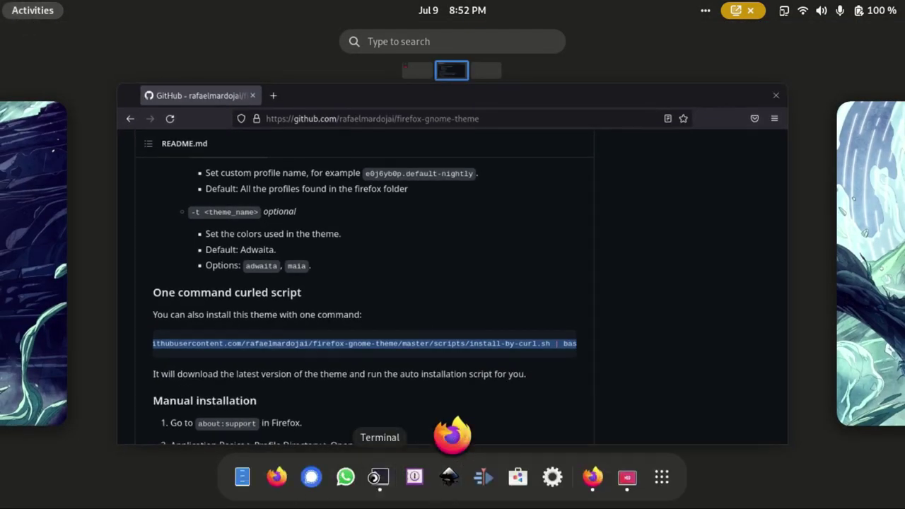
Step: Open Terminal, paste the curl install-by-curl.sh | bash command, and run it
{"action": "left_click", "coordinate": [330, 301]}
{"action": "key", "text": "ctrl+shift+v"}
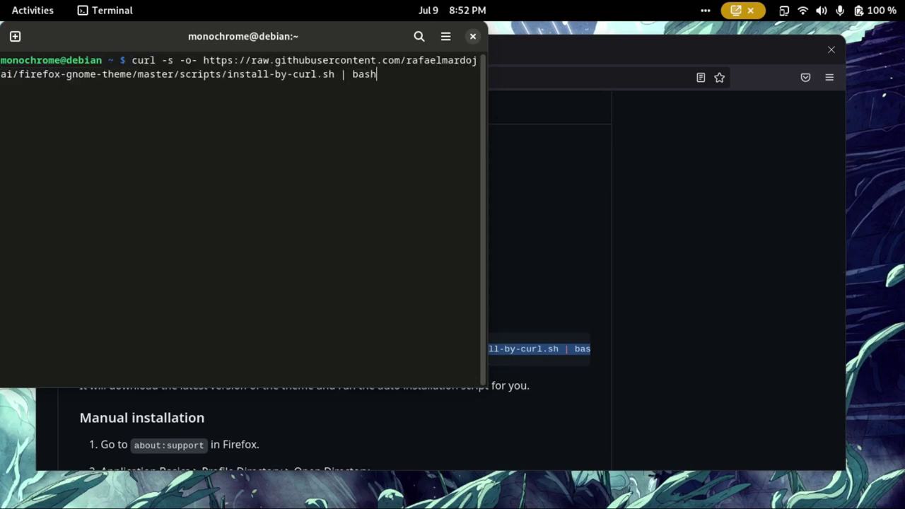
{"action": "left_click_drag", "start_coordinate": [355, 38], "coordinate": [432, 69]}
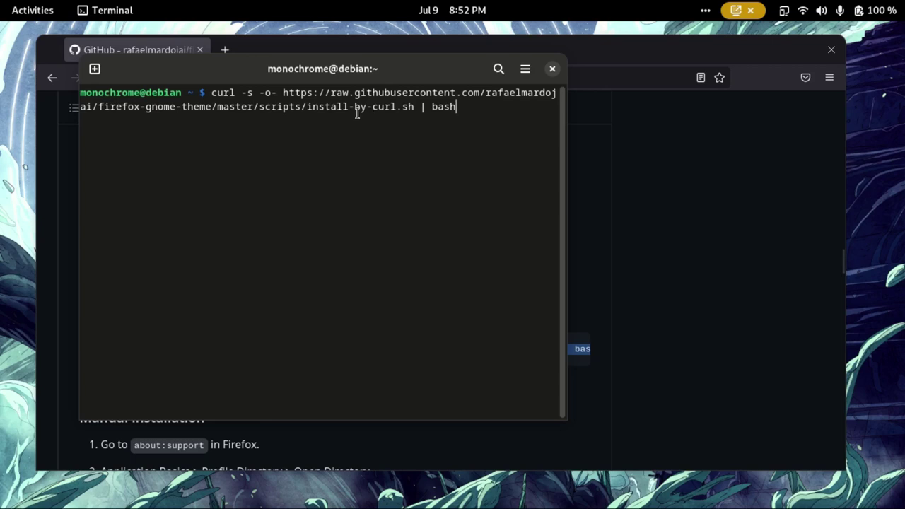
{"action": "key", "text": "Return"}
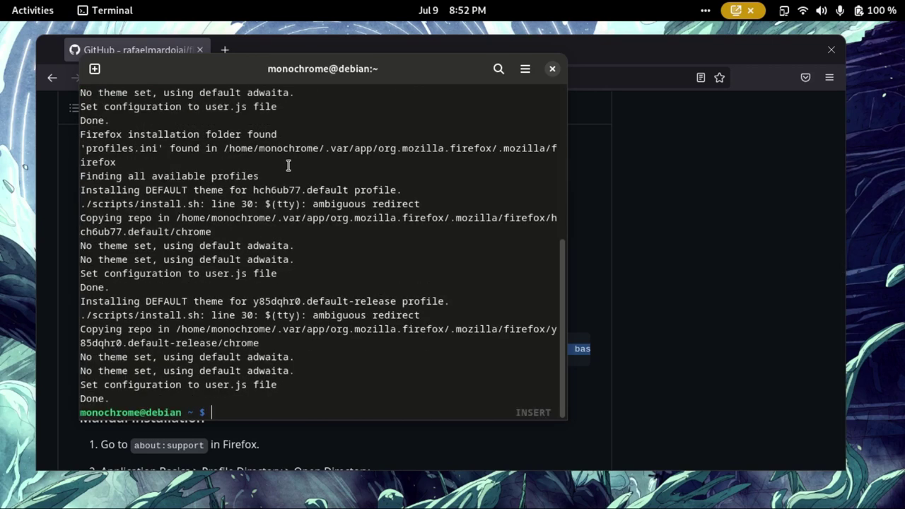
{"action": "scroll", "coordinate": [319, 317], "scroll_direction": "up", "scroll_amount": 5}
{"action": "scroll", "coordinate": [318, 305], "scroll_direction": "down", "scroll_amount": 5}
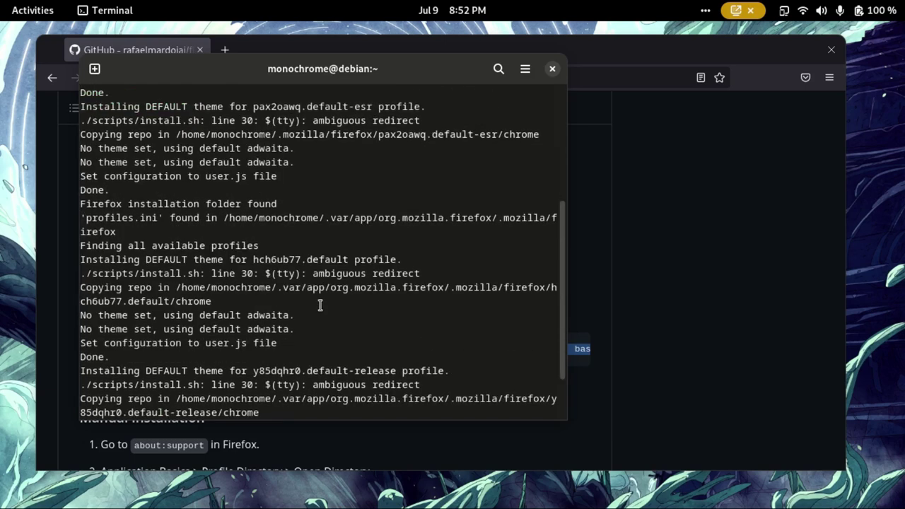
Step: Close the browser and relaunch Firefox ESR from the app grid to load the theme
{"action": "left_click", "coordinate": [714, 147]}
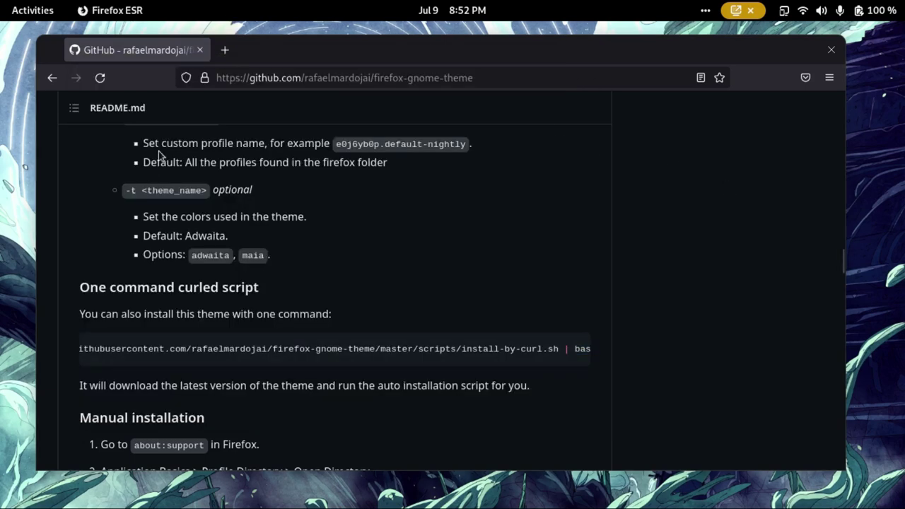
{"action": "left_click", "coordinate": [831, 49]}
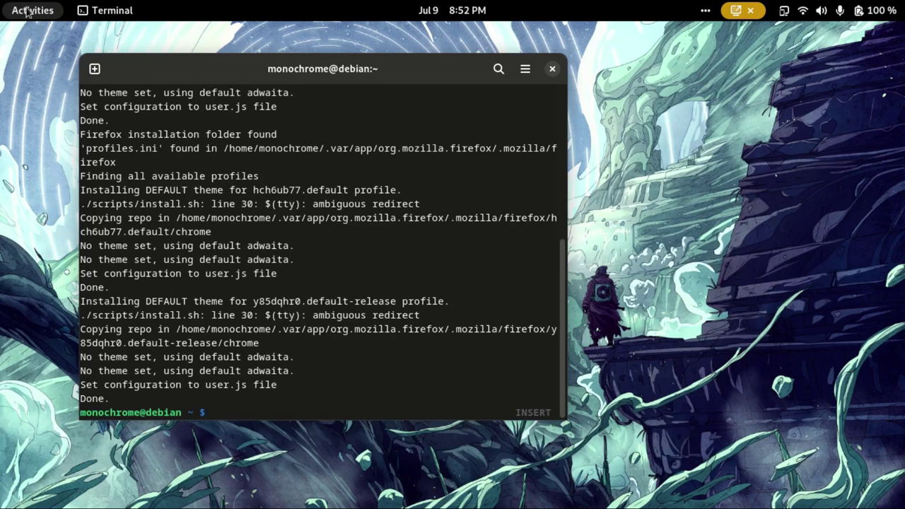
{"action": "left_click", "coordinate": [26, 12]}
{"action": "left_click", "coordinate": [644, 477]}
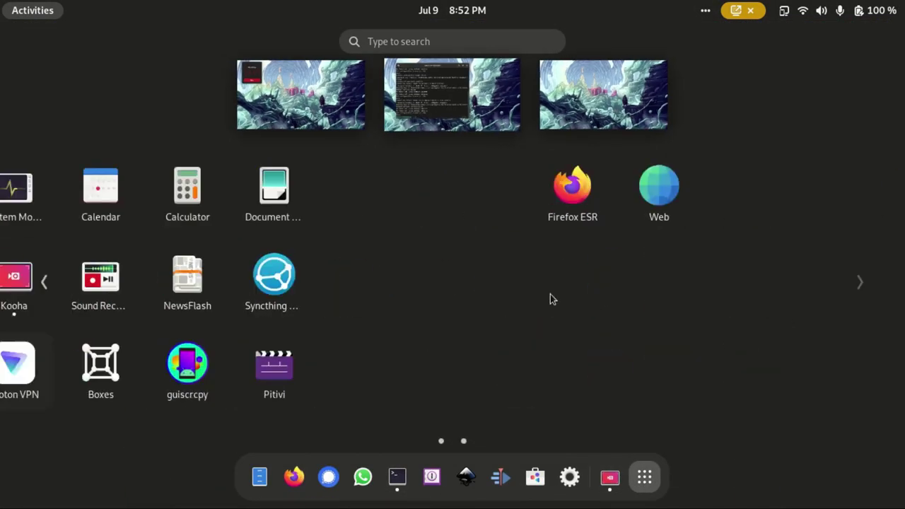
{"action": "left_click", "coordinate": [146, 193]}
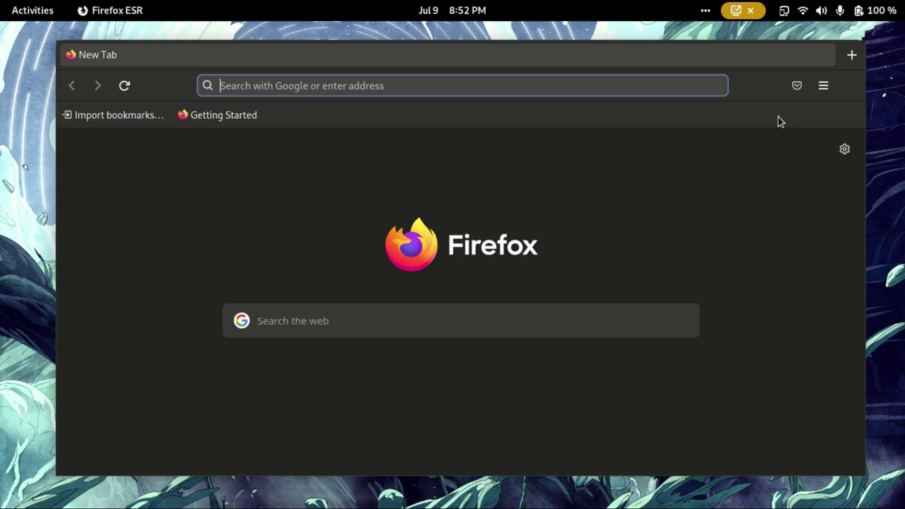
Step: Confirm version 102.13.0esr in Help > About Firefox, then close the dialog
{"action": "left_click", "coordinate": [823, 91]}
{"action": "scroll", "coordinate": [660, 481], "scroll_direction": "down", "scroll_amount": 1}
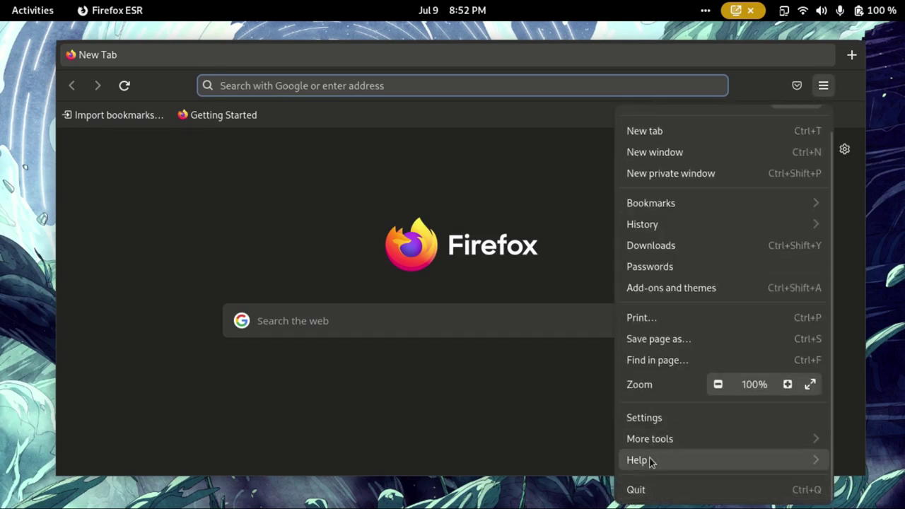
{"action": "left_click", "coordinate": [648, 459]}
{"action": "left_click", "coordinate": [655, 250]}
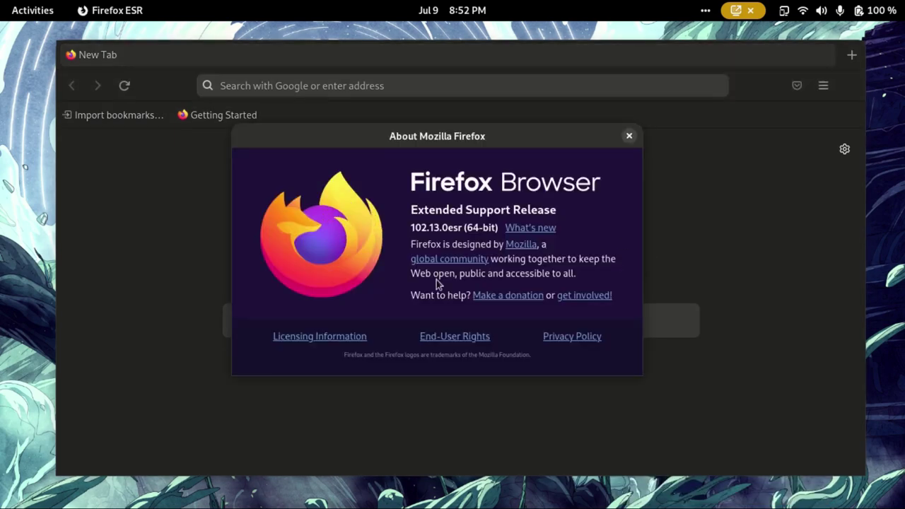
{"action": "left_click", "coordinate": [628, 135]}
Step: Quit Firefox ESR and close the Terminal window
{"action": "key", "text": "super"}
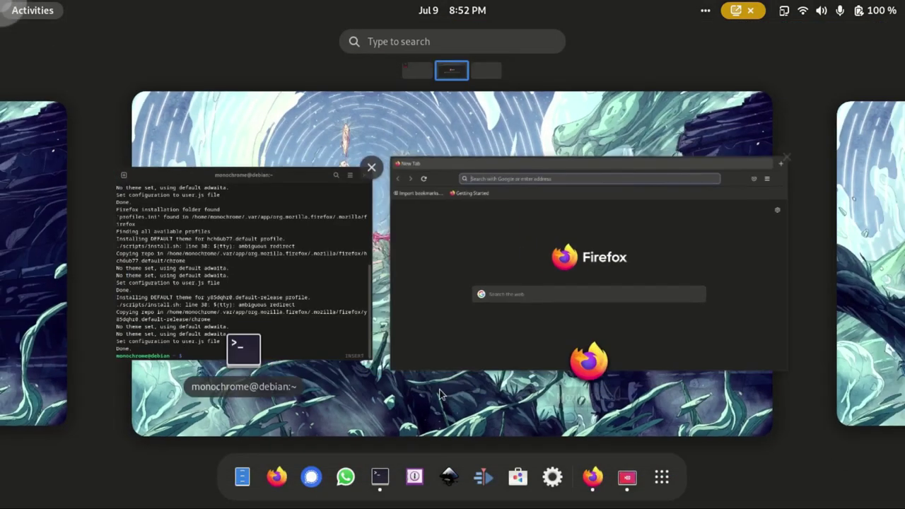
{"action": "left_click", "coordinate": [592, 258]}
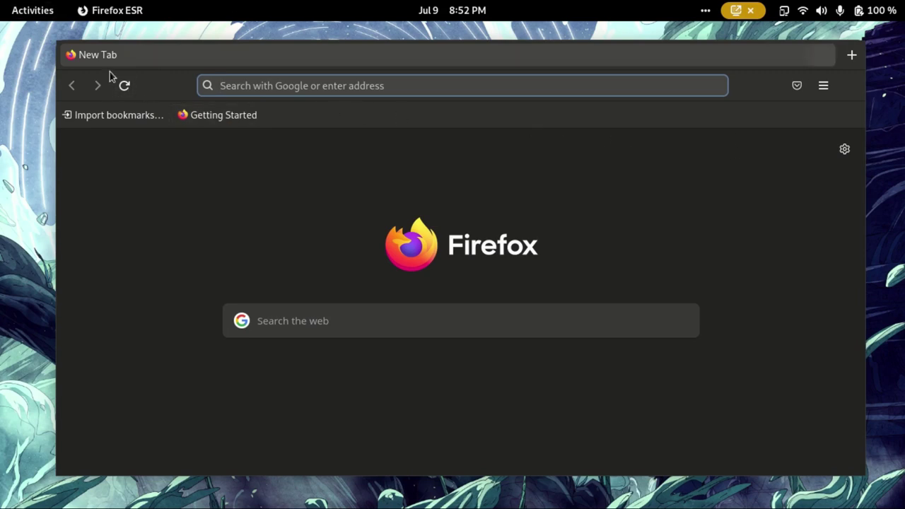
{"action": "key", "text": "ctrl+q"}
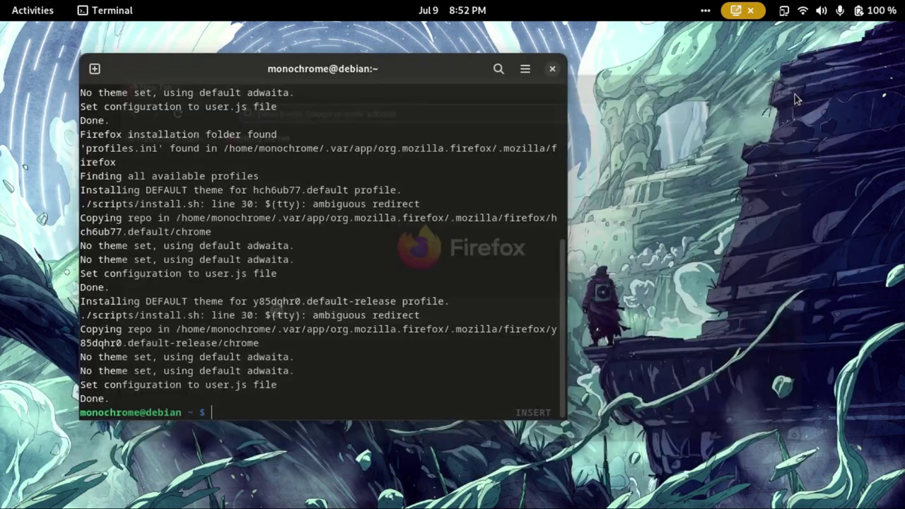
{"action": "left_click", "coordinate": [553, 69]}
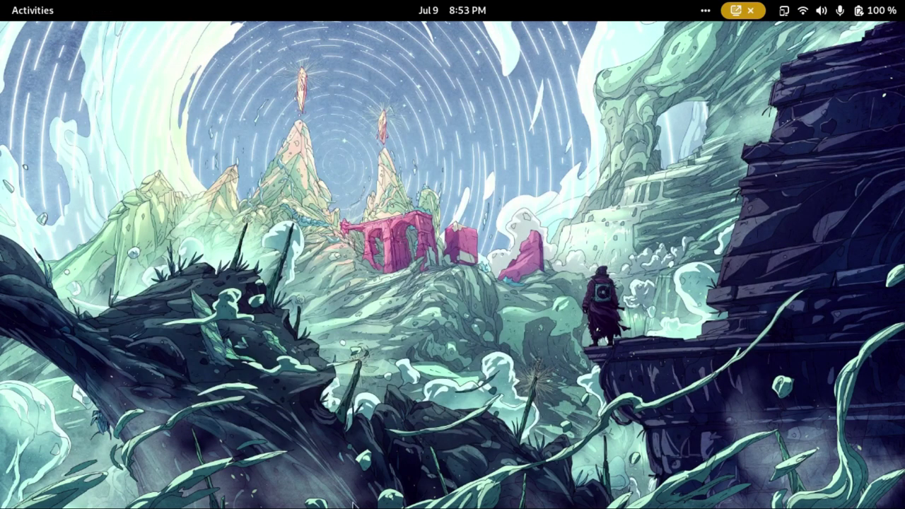
Step: Launch the themed Firefox, inspect its menu, and open a second tab from the header-bar new-tab button
{"action": "key", "text": "super"}
{"action": "left_click", "coordinate": [290, 479]}
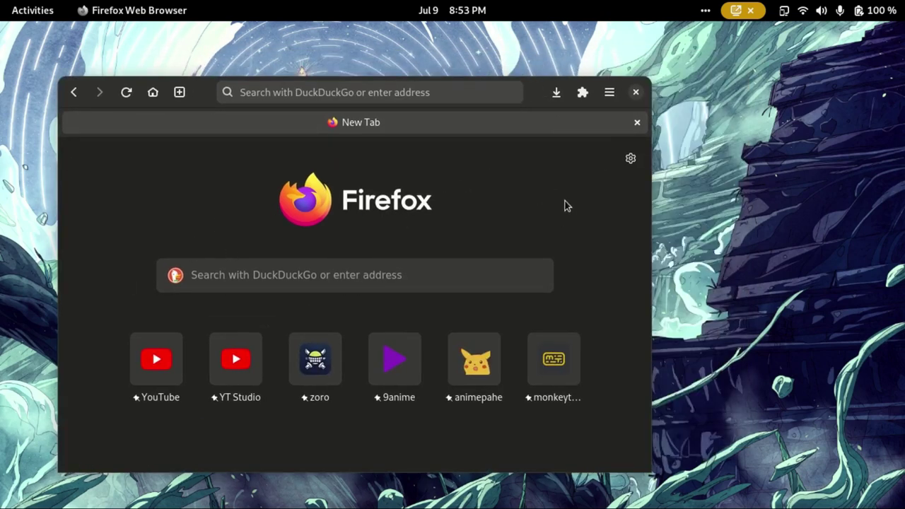
{"action": "left_click", "coordinate": [573, 88]}
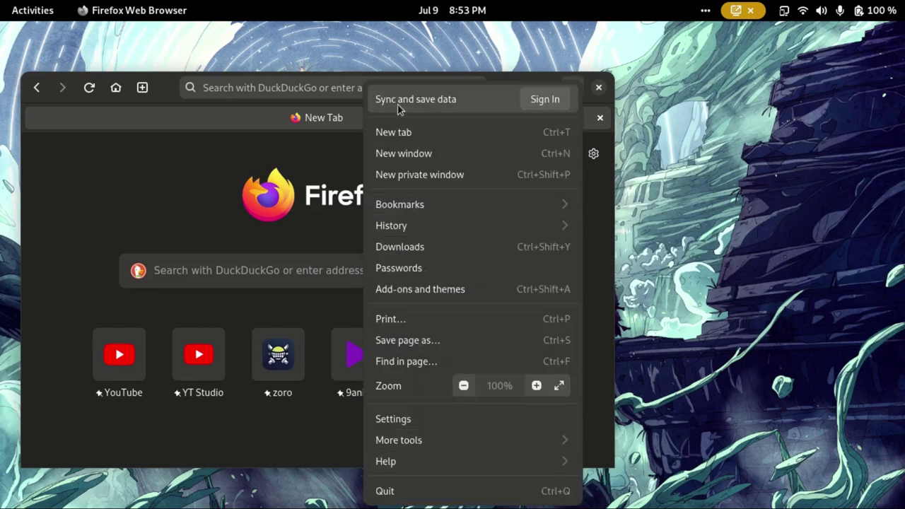
{"action": "left_click", "coordinate": [126, 202]}
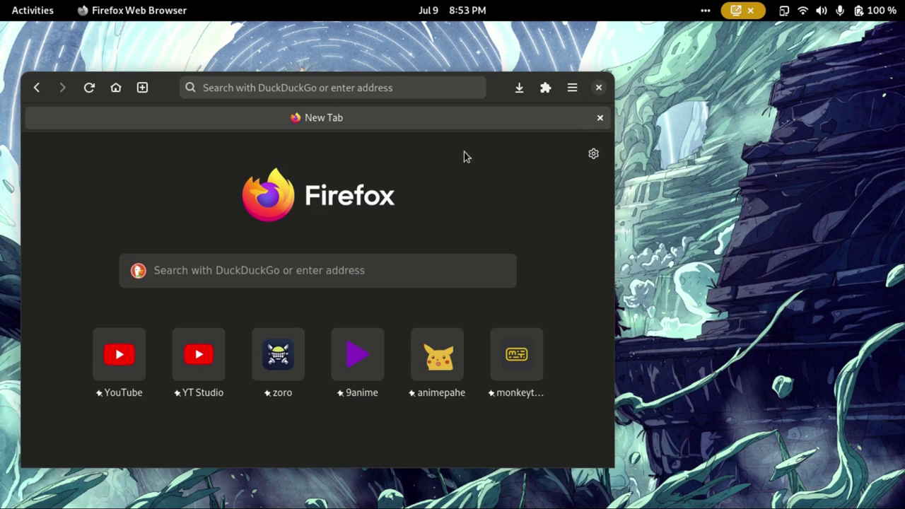
{"action": "left_click_drag", "start_coordinate": [488, 101], "coordinate": [480, 86]}
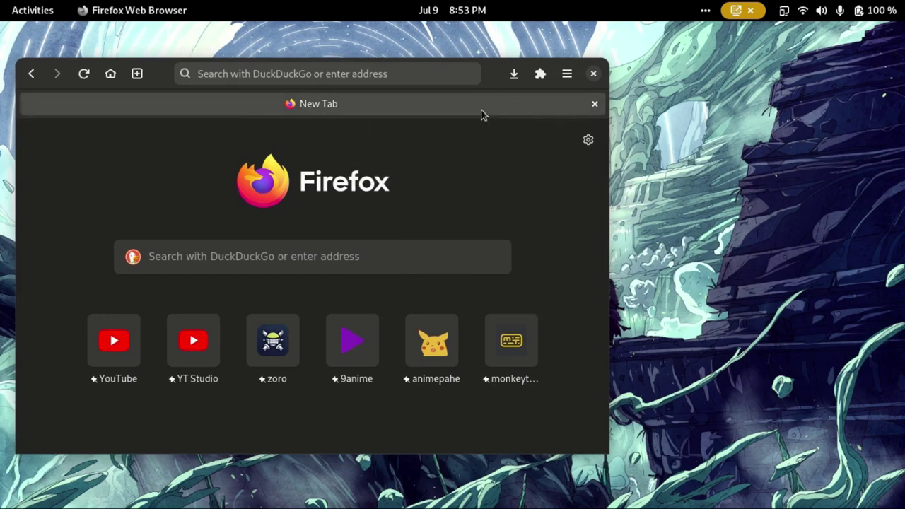
{"action": "left_click", "coordinate": [138, 75]}
{"action": "left_click", "coordinate": [272, 106]}
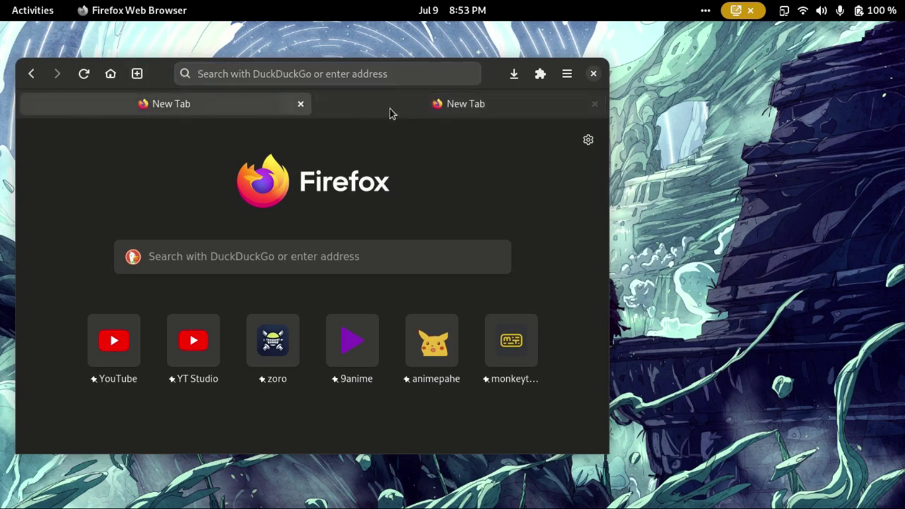
Step: Close the second tab, launch Web, and tile Web right and Firefox left
{"action": "middle_click", "coordinate": [397, 109]}
{"action": "mouse_move", "coordinate": [2, 1]}
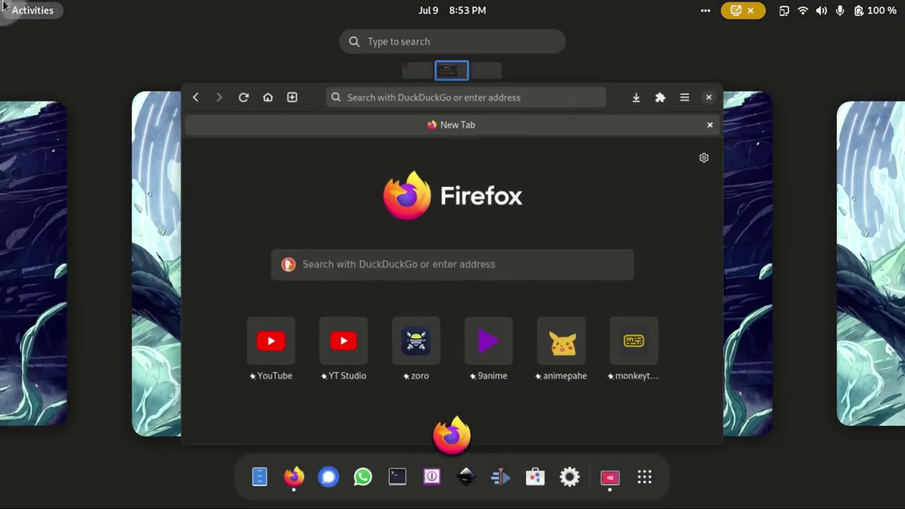
{"action": "left_click", "coordinate": [644, 477]}
{"action": "scroll", "coordinate": [643, 427], "scroll_direction": "down", "scroll_amount": 1}
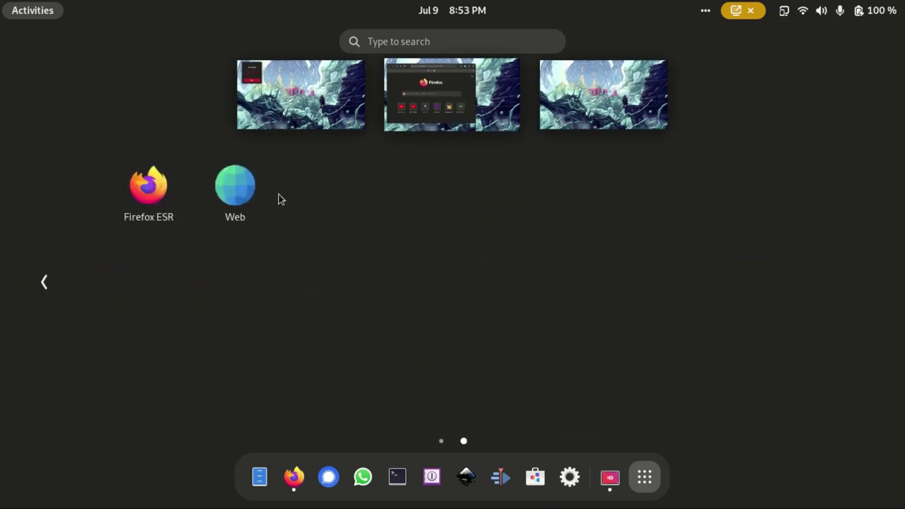
{"action": "left_click_drag", "start_coordinate": [238, 188], "coordinate": [458, 108]}
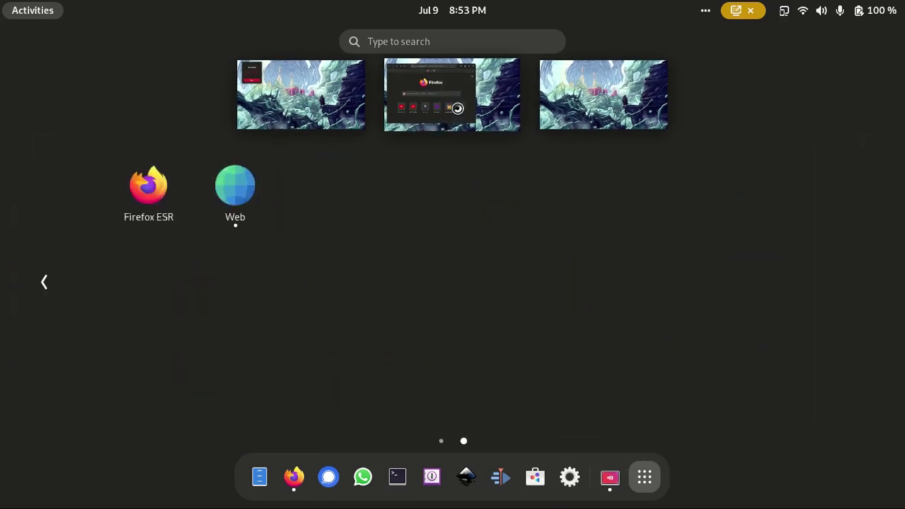
{"action": "left_click", "coordinate": [479, 83]}
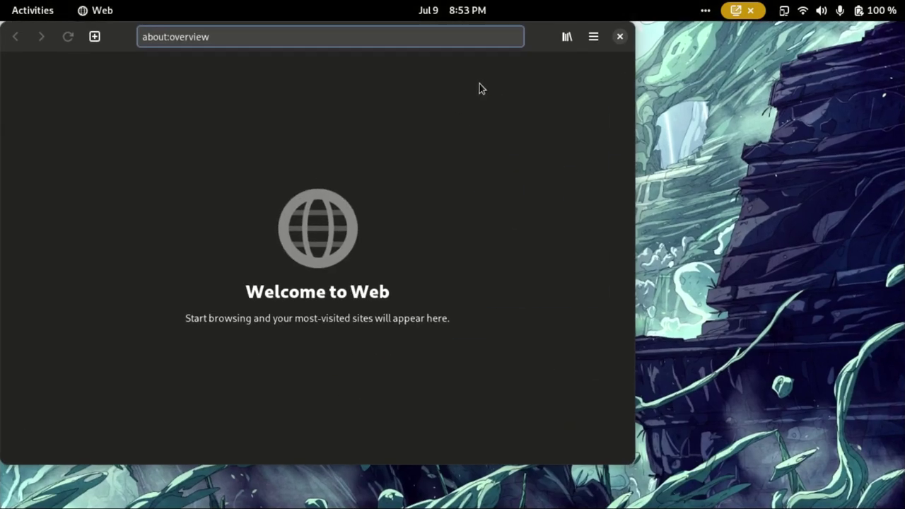
{"action": "key", "text": "super+Right"}
{"action": "left_click", "coordinate": [156, 83]}
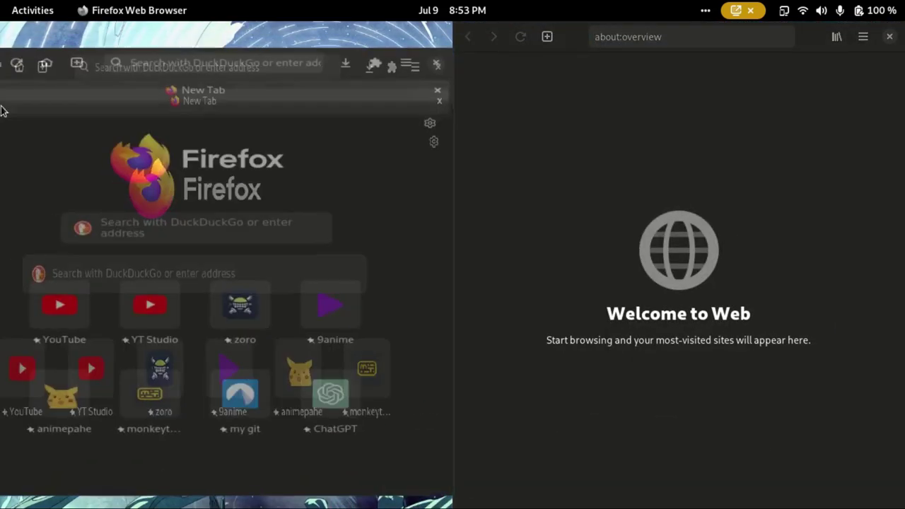
Step: Load google.com in Web
{"action": "left_click", "coordinate": [525, 144]}
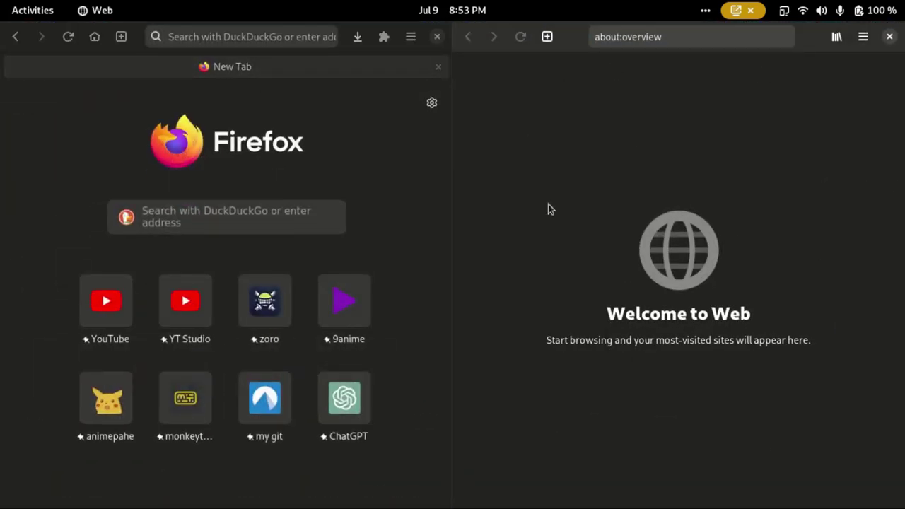
{"action": "left_click", "coordinate": [657, 39]}
{"action": "type", "text": "google.c"}
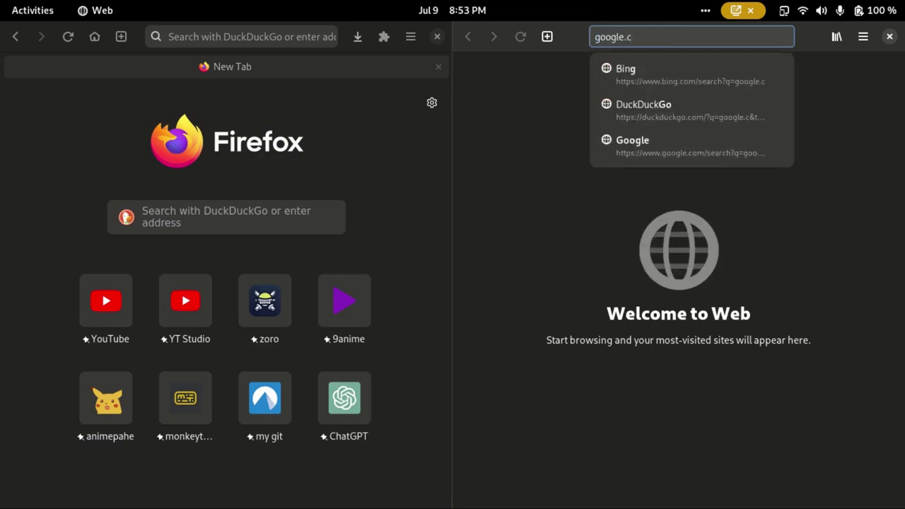
{"action": "type", "text": "om"}
{"action": "key", "text": "Return"}
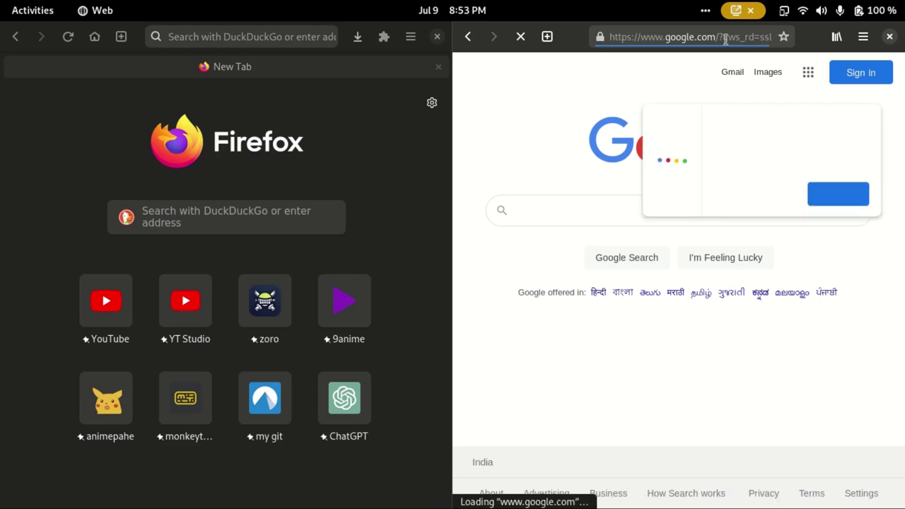
Step: Copy Web's Google address into Firefox with Paste and Go, and dismiss Google's sign-in prompt
{"action": "left_click", "coordinate": [215, 63]}
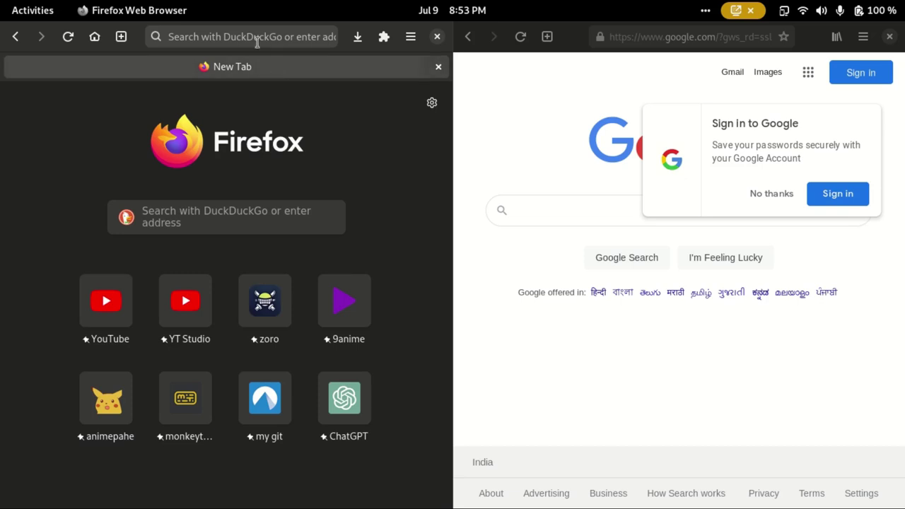
{"action": "right_click", "coordinate": [631, 37]}
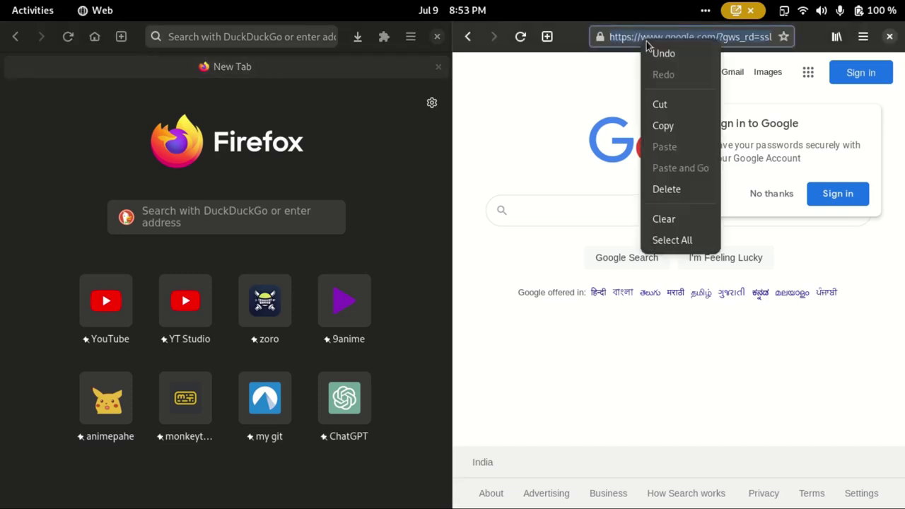
{"action": "left_click", "coordinate": [656, 125]}
{"action": "left_click", "coordinate": [192, 37]}
{"action": "right_click", "coordinate": [192, 42]}
{"action": "left_click", "coordinate": [247, 174]}
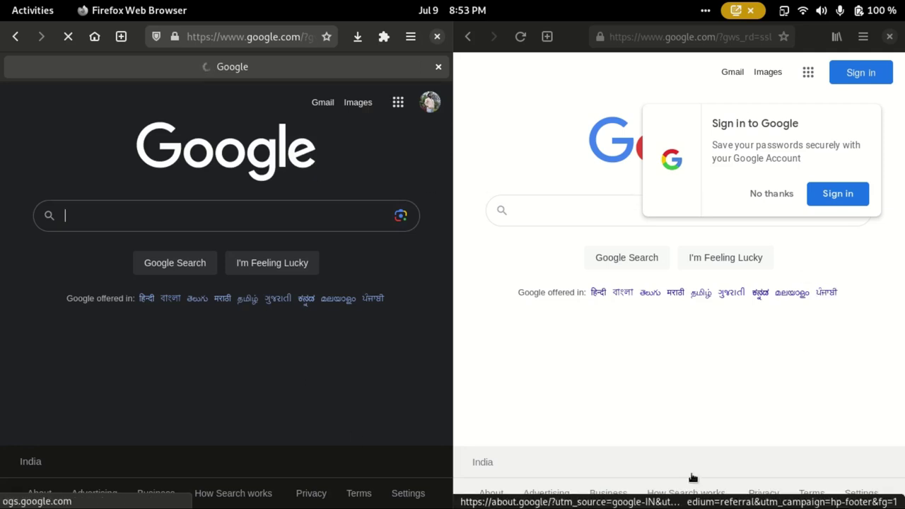
{"action": "left_click", "coordinate": [768, 192]}
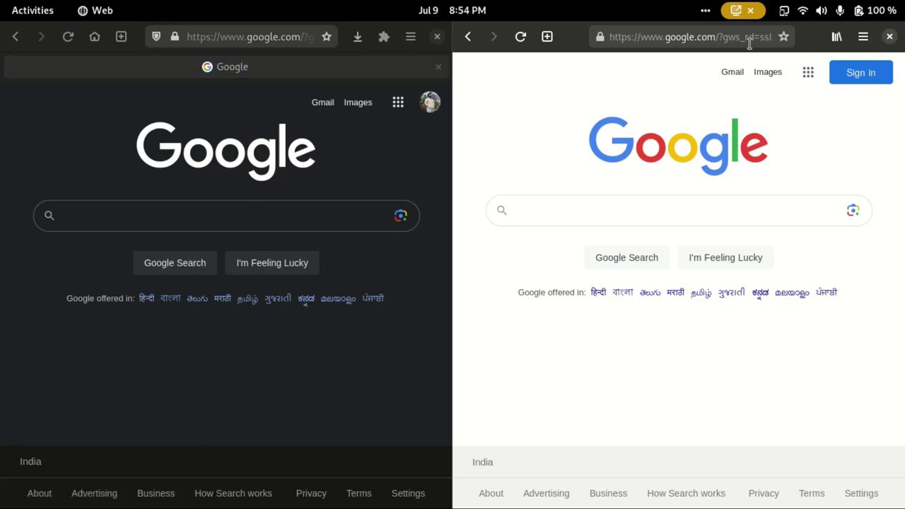
Step: Open two extra tabs in GNOME Web and two new tabs in Firefox
{"action": "left_click", "coordinate": [836, 36]}
{"action": "left_click", "coordinate": [547, 36]}
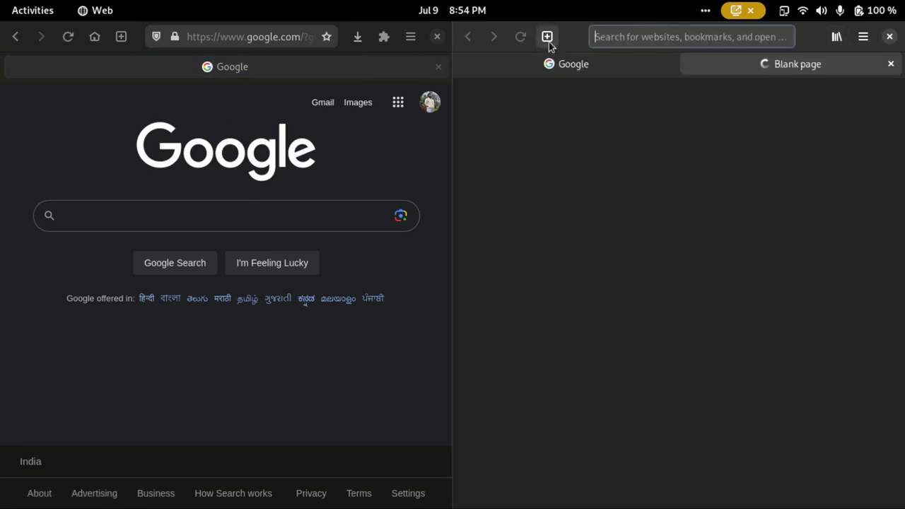
{"action": "left_click", "coordinate": [546, 36]}
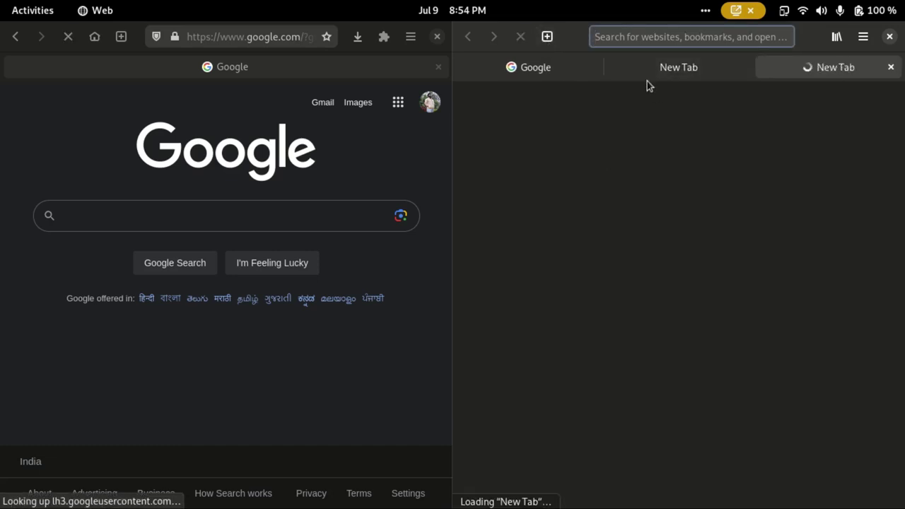
{"action": "left_click", "coordinate": [120, 39]}
{"action": "left_click", "coordinate": [121, 37]}
{"action": "left_click", "coordinate": [121, 37]}
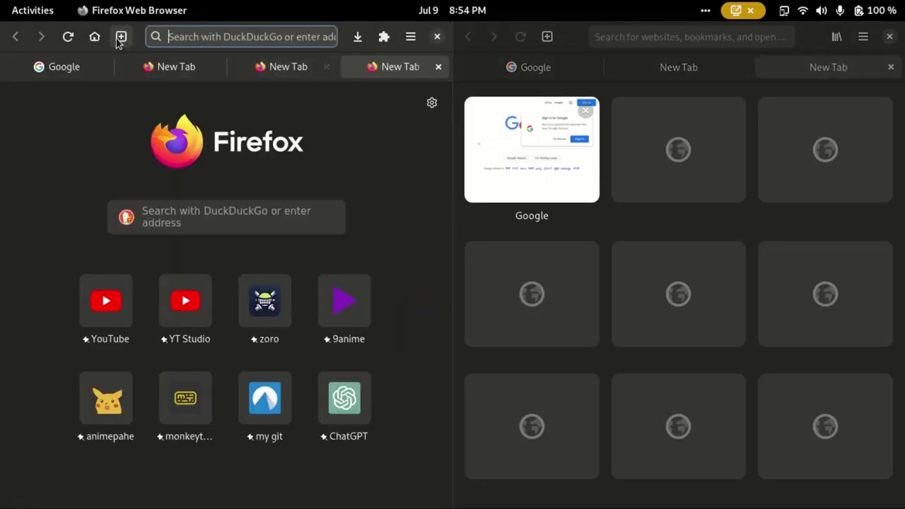
Step: Middle-click away GNOME Web's extra tabs and one extra Firefox New Tab
{"action": "left_click", "coordinate": [606, 110]}
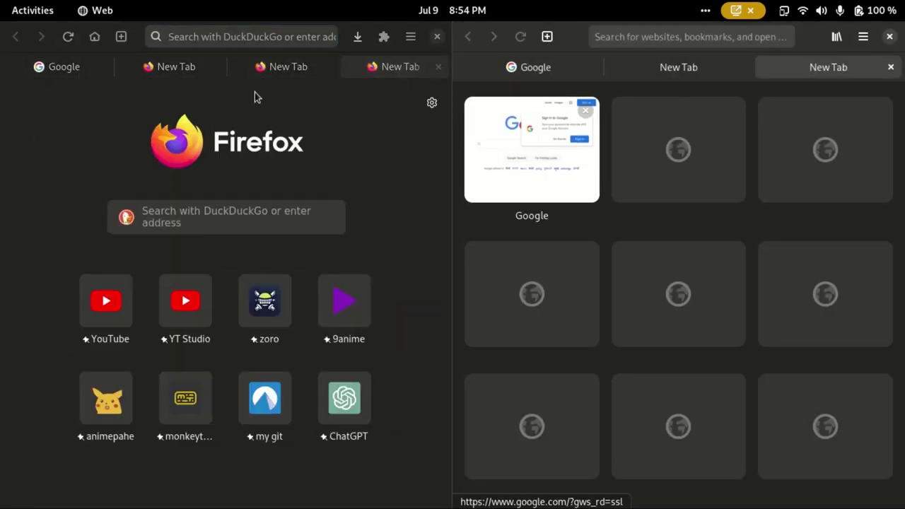
{"action": "left_click", "coordinate": [311, 136]}
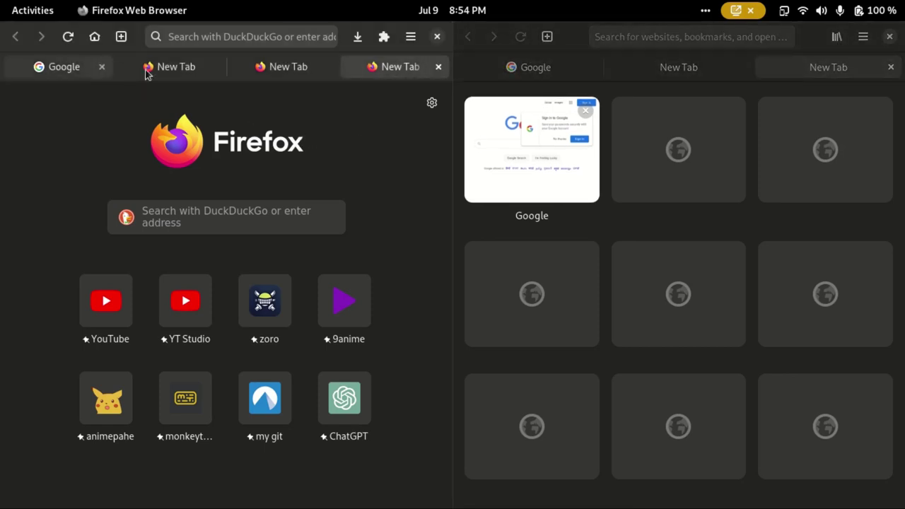
{"action": "left_click", "coordinate": [818, 76]}
{"action": "middle_click", "coordinate": [818, 79]}
{"action": "middle_click", "coordinate": [732, 80]}
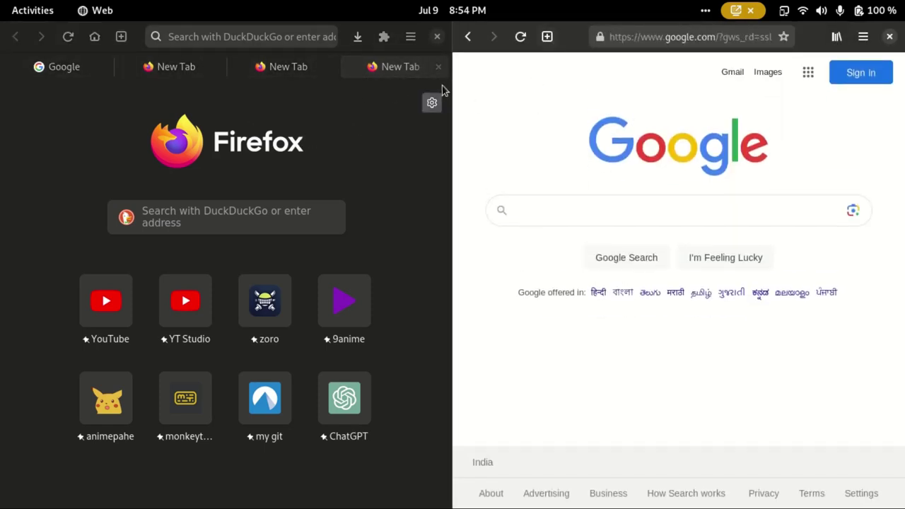
{"action": "left_click", "coordinate": [546, 36]}
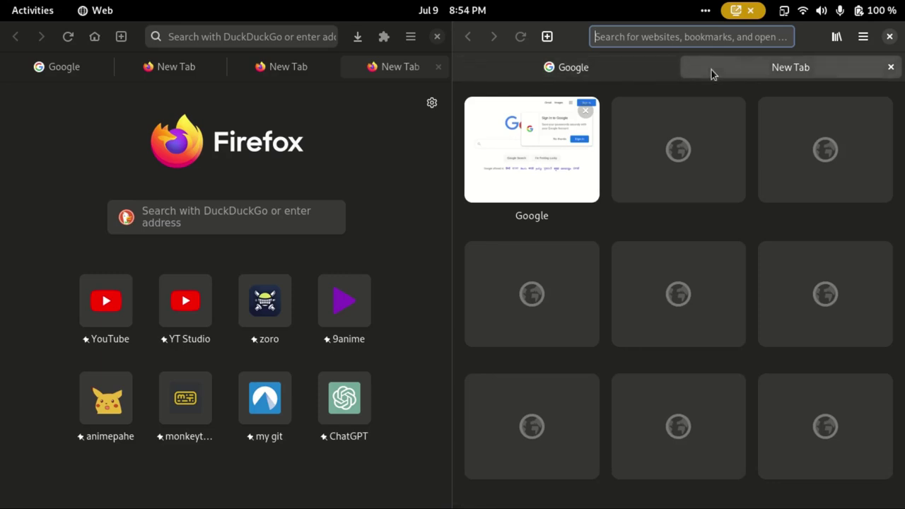
{"action": "middle_click", "coordinate": [711, 68]}
{"action": "middle_click", "coordinate": [346, 71]}
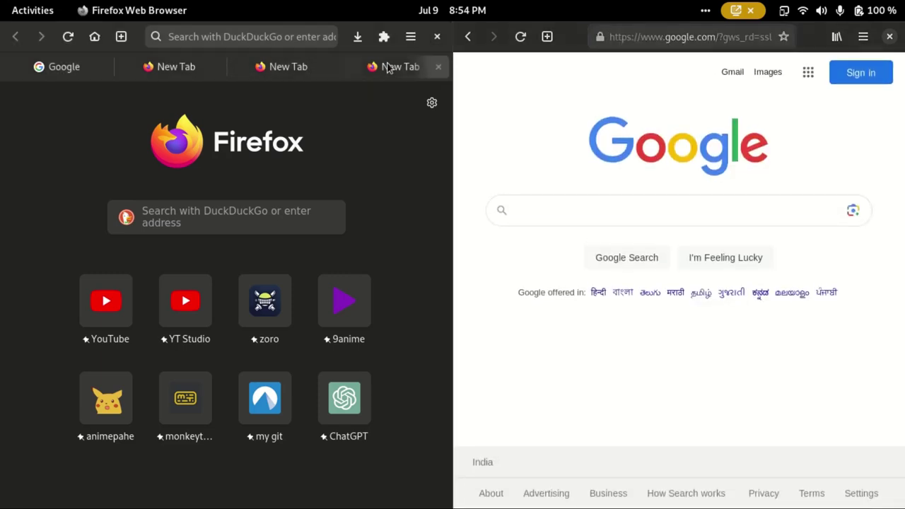
Step: Close the remaining extra Firefox tabs and enter 'firefox gnome theme' in the address bar
{"action": "middle_click", "coordinate": [281, 74]}
{"action": "middle_click", "coordinate": [279, 71]}
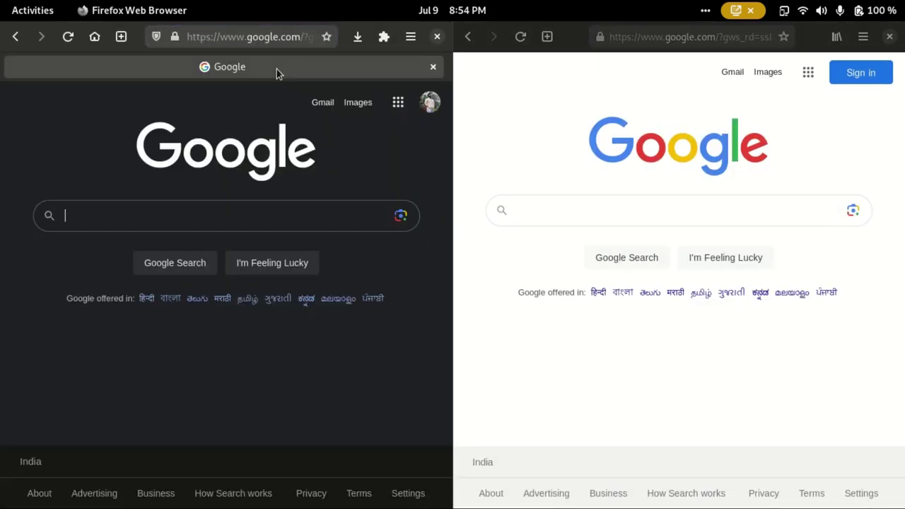
{"action": "key", "text": "ctrl+l"}
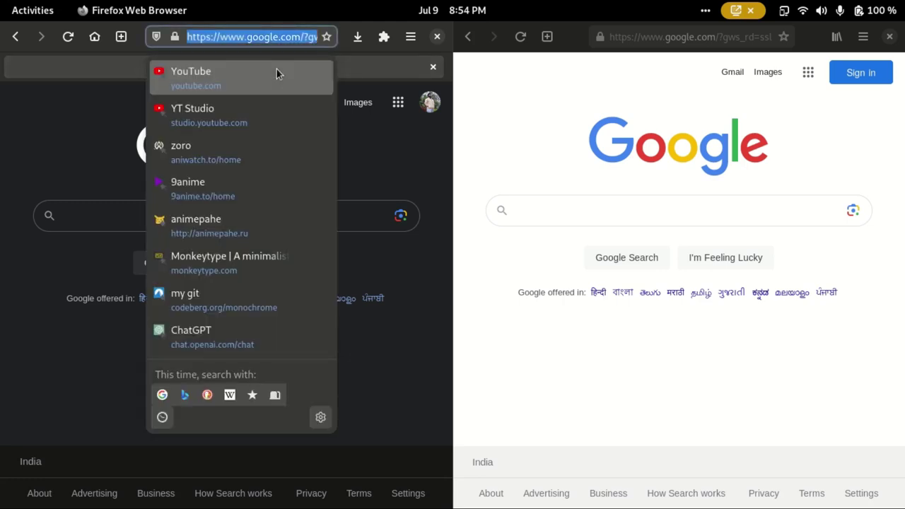
{"action": "type", "text": "f"}
{"action": "key", "text": "BackSpace"}
{"action": "key", "text": "BackSpace"}
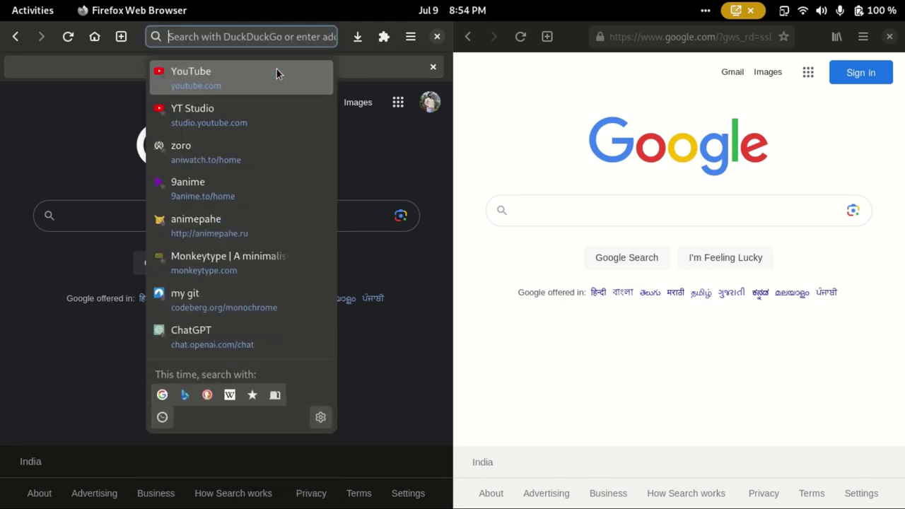
{"action": "type", "text": "firefox gnome "}
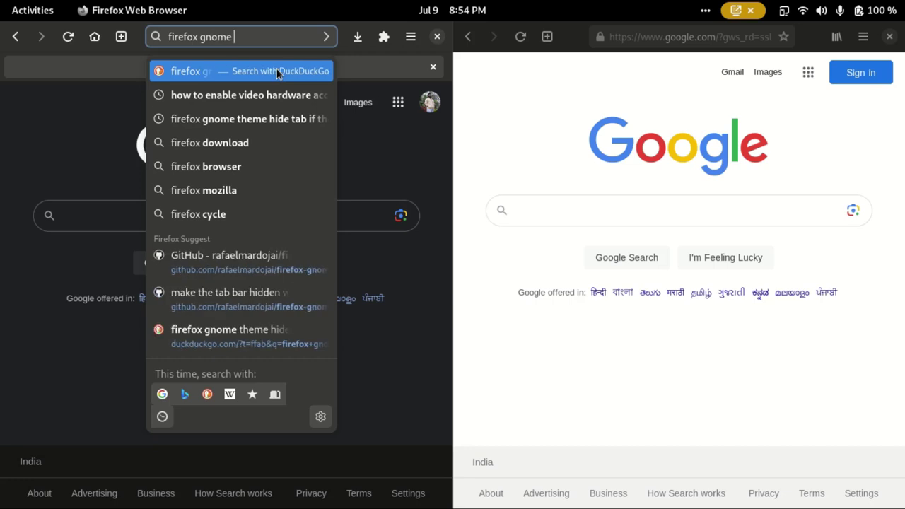
{"action": "type", "text": "them"}
{"action": "type", "text": "e"}
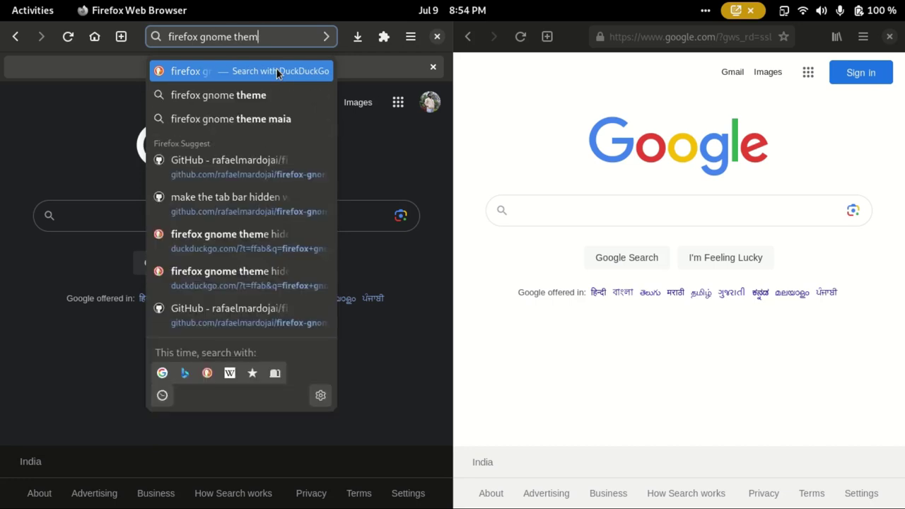
Step: Run the search, close GNOME Web, and open the firefox-gnome-theme GitHub result
{"action": "key", "text": "Return"}
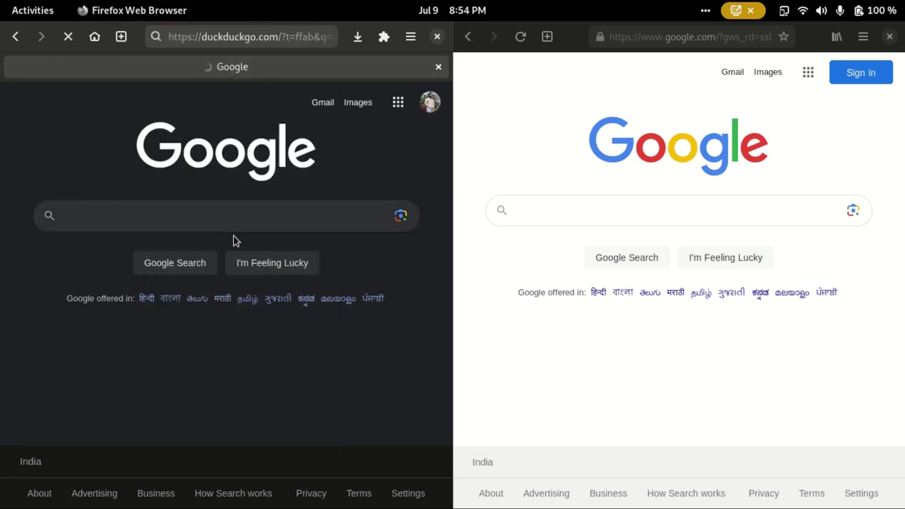
{"action": "left_click", "coordinate": [889, 36]}
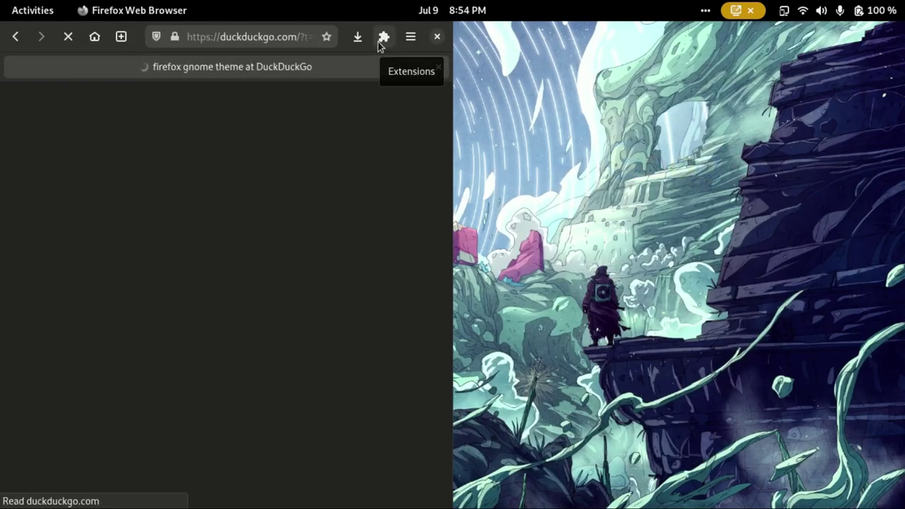
{"action": "left_click", "coordinate": [150, 218]}
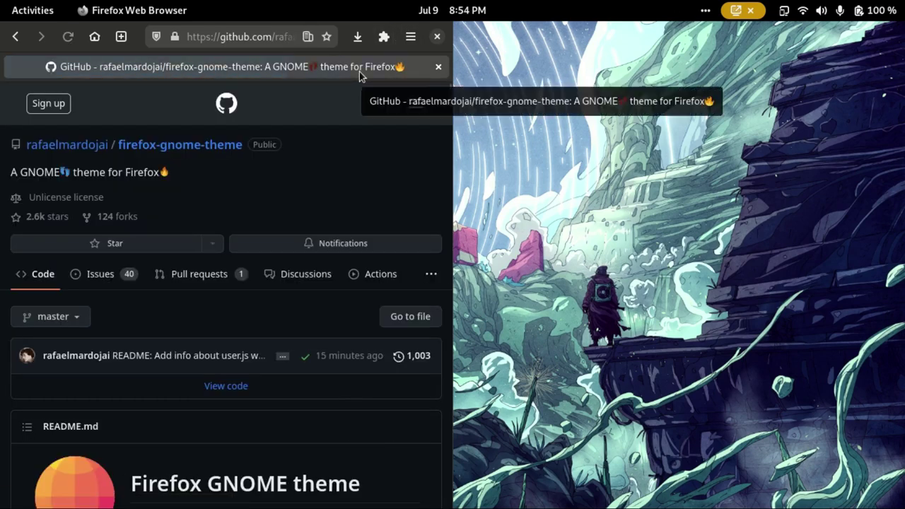
Step: Maximize Firefox and scroll the README down to the Features list
{"action": "key", "text": "super+Up"}
{"action": "scroll", "coordinate": [189, 274], "scroll_direction": "down", "scroll_amount": 5}
{"action": "scroll", "coordinate": [189, 274], "scroll_direction": "down", "scroll_amount": 15}
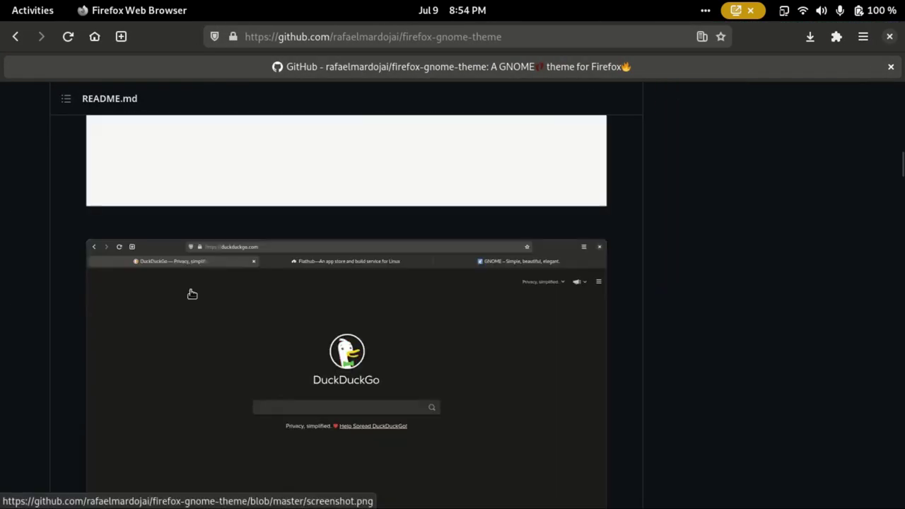
{"action": "scroll", "coordinate": [199, 304], "scroll_direction": "down", "scroll_amount": 15}
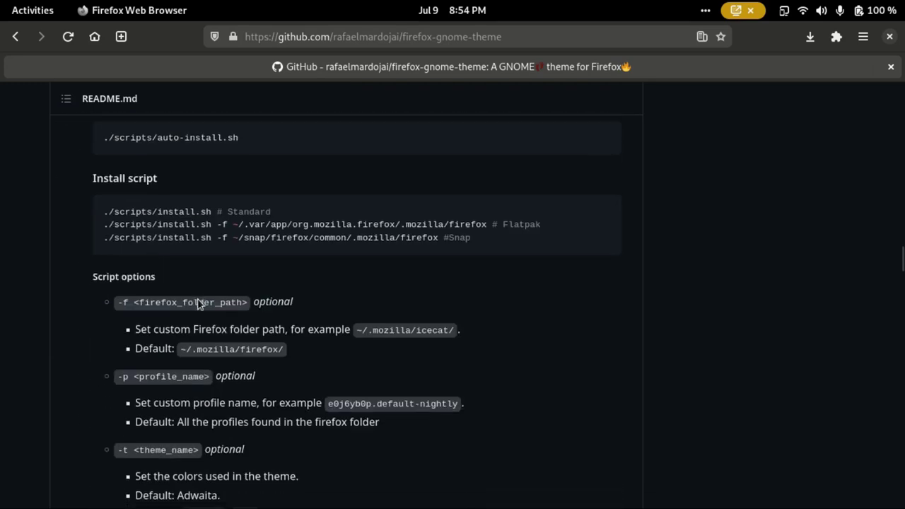
{"action": "scroll", "coordinate": [200, 308], "scroll_direction": "down", "scroll_amount": 10}
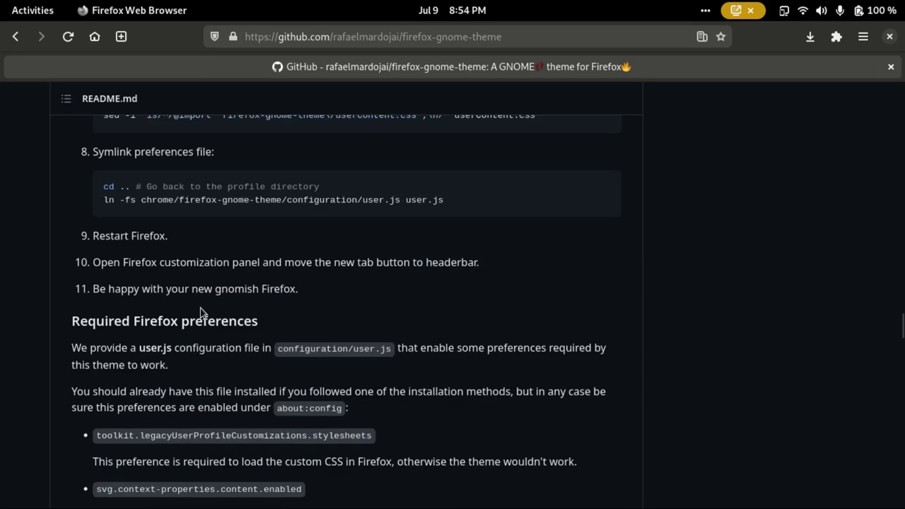
{"action": "scroll", "coordinate": [394, 313], "scroll_direction": "down", "scroll_amount": 8}
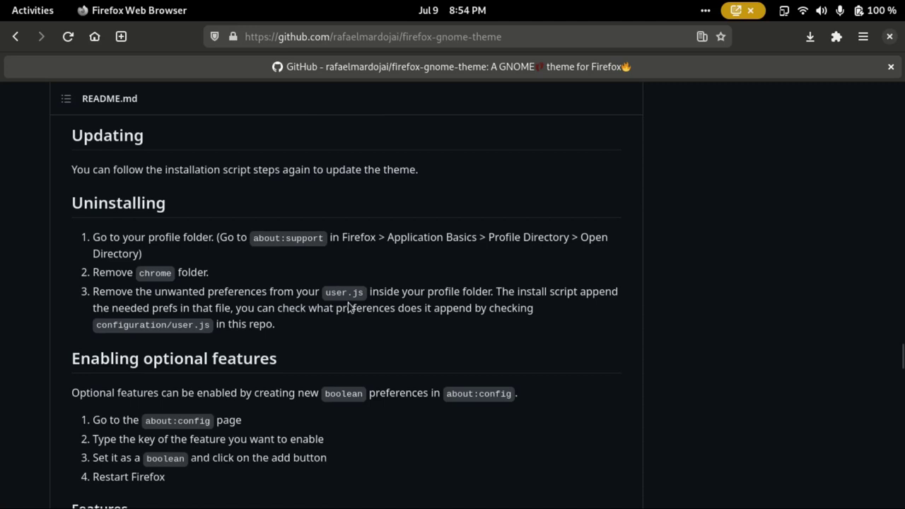
{"action": "scroll", "coordinate": [205, 364], "scroll_direction": "down", "scroll_amount": 2}
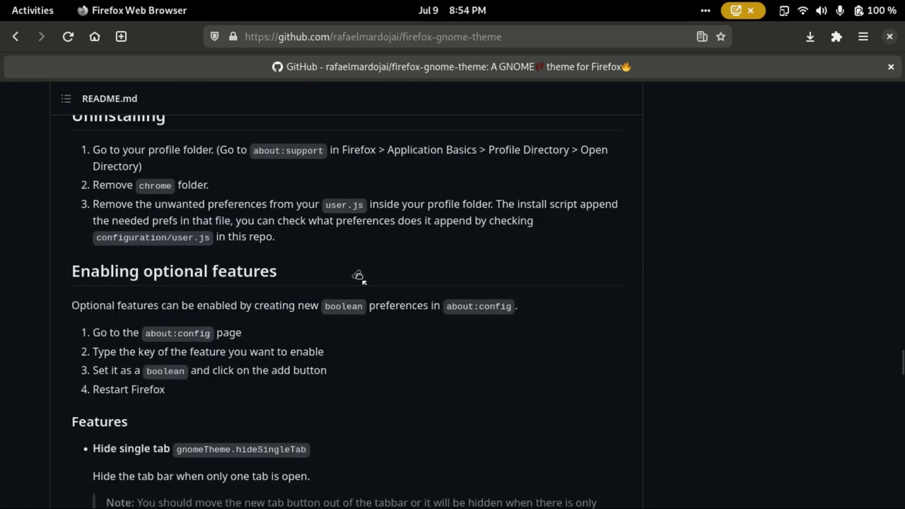
{"action": "scroll", "coordinate": [270, 332], "scroll_direction": "down", "scroll_amount": 20}
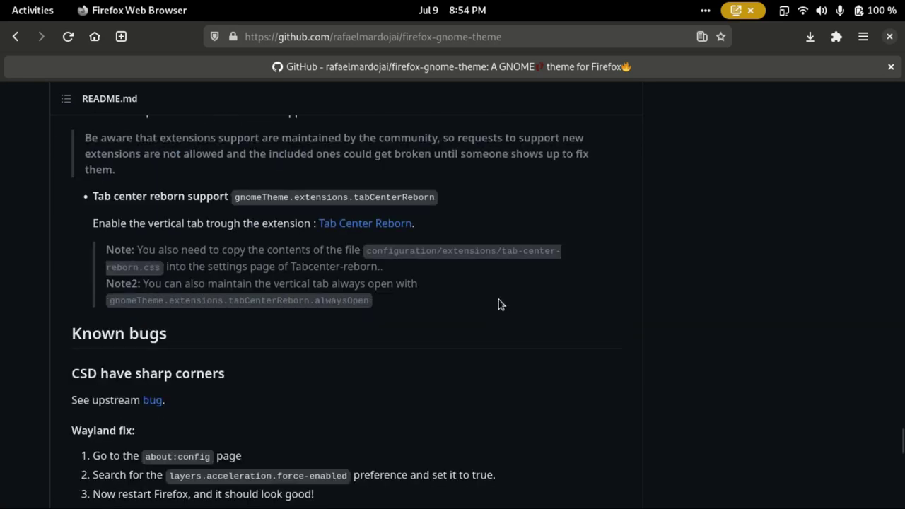
{"action": "scroll", "coordinate": [499, 302], "scroll_direction": "up", "scroll_amount": 20}
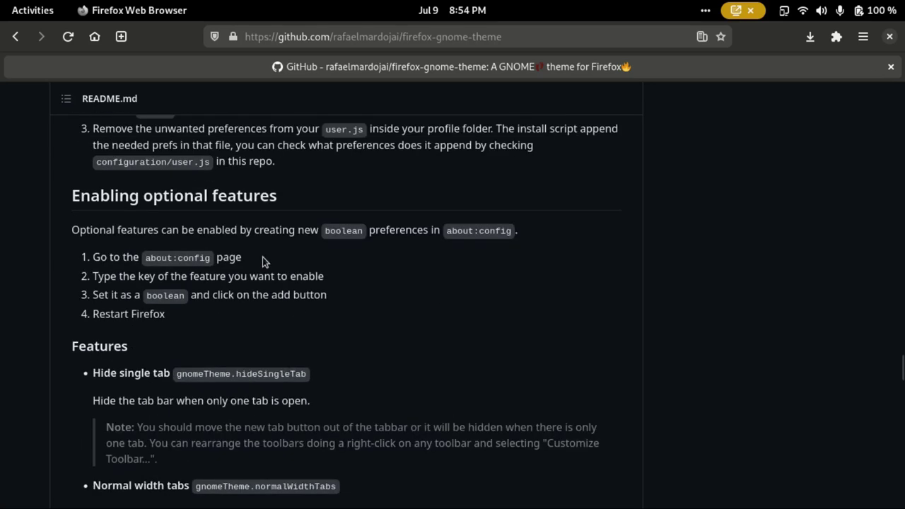
{"action": "scroll", "coordinate": [61, 256], "scroll_direction": "down", "scroll_amount": 3}
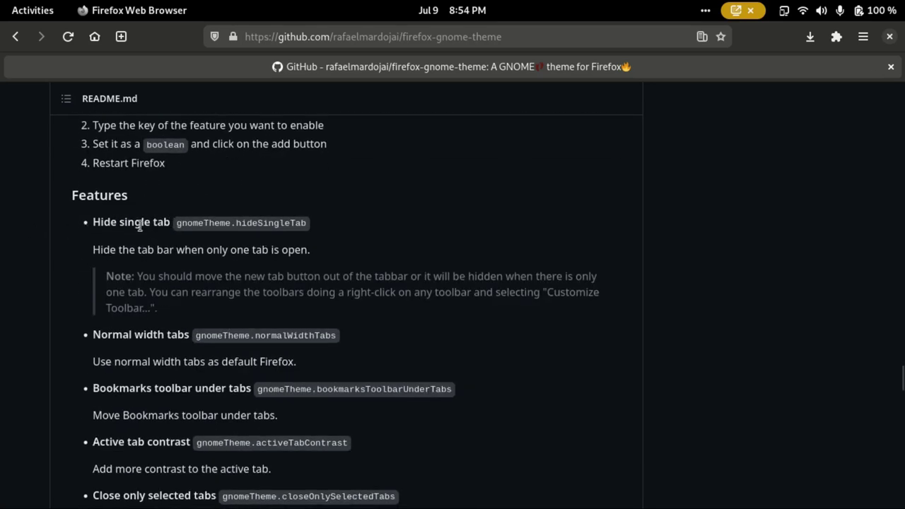
Step: Select the gnomeTheme.hideSingleTab preference name and copy it
{"action": "left_click_drag", "start_coordinate": [93, 220], "coordinate": [345, 233]}
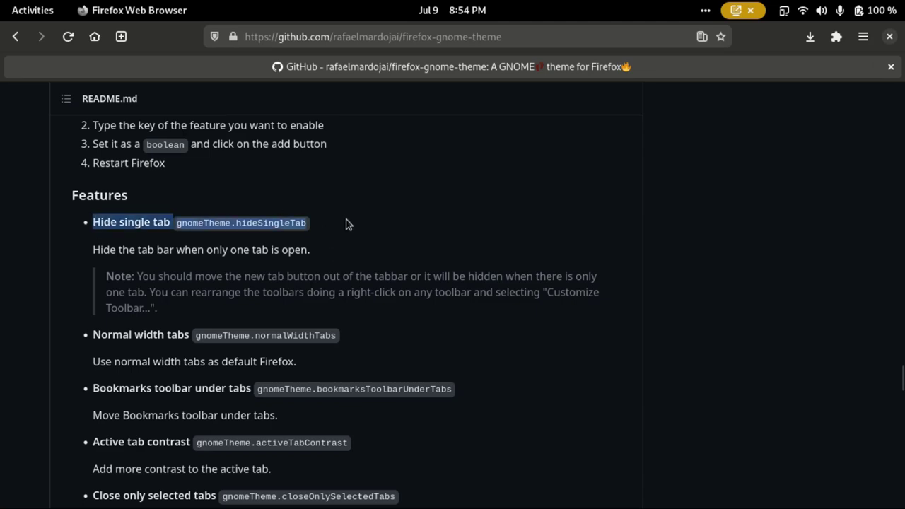
{"action": "left_click", "coordinate": [195, 291]}
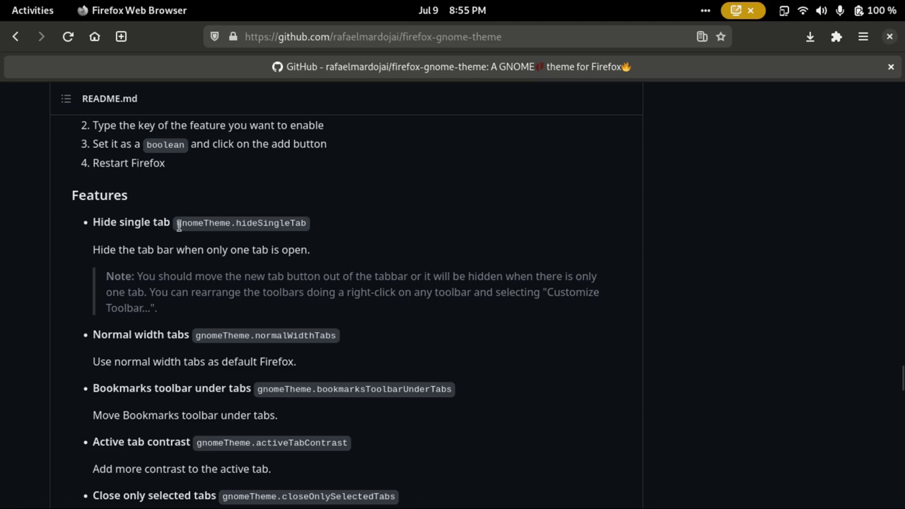
{"action": "left_click_drag", "start_coordinate": [179, 225], "coordinate": [303, 224]}
{"action": "right_click", "coordinate": [295, 225]}
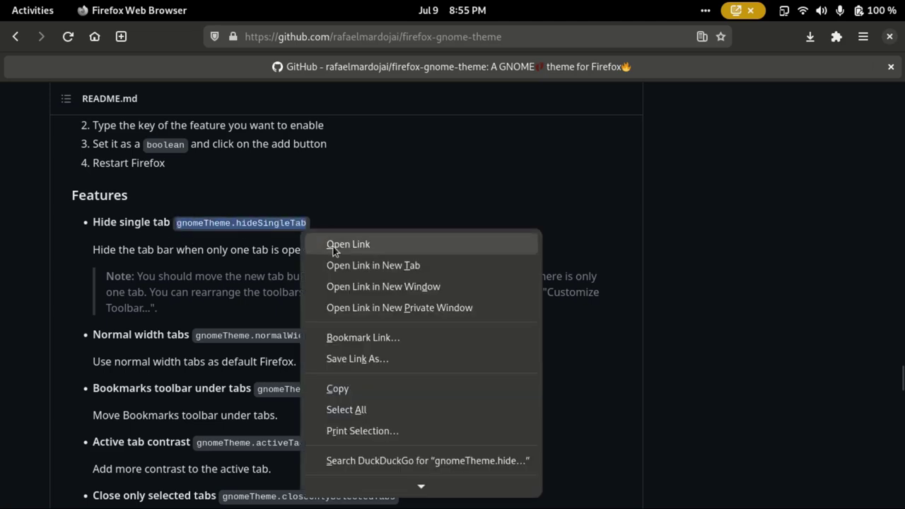
{"action": "left_click", "coordinate": [346, 388]}
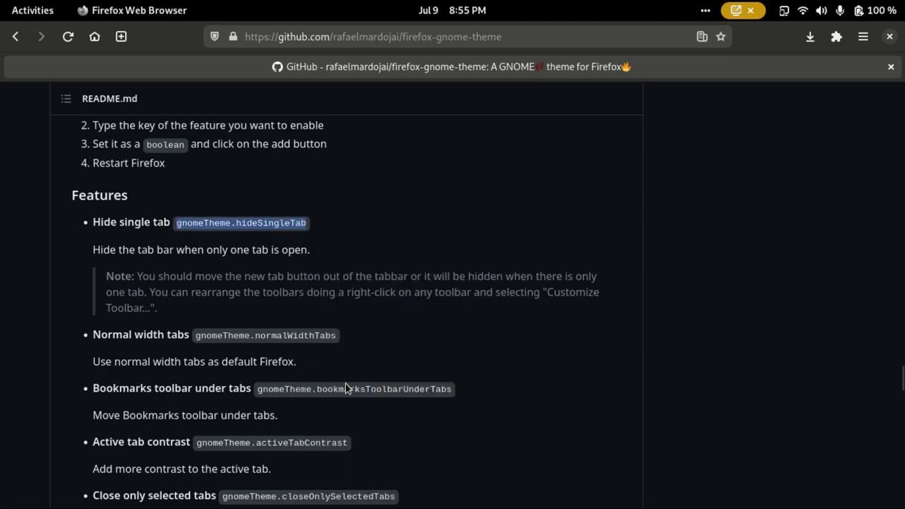
Step: Open about:config in a new tab and filter it to gnomeTheme.hideSingleTab
{"action": "key", "text": "ctrl+t"}
{"action": "key", "text": "ctrl+l"}
{"action": "type", "text": "about:conf"}
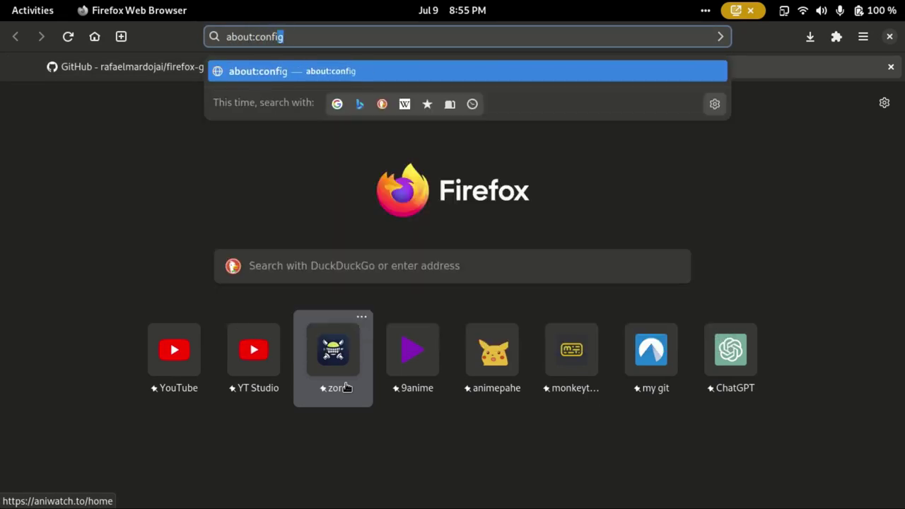
{"action": "key", "text": "Return"}
{"action": "key", "text": "ctrl+v"}
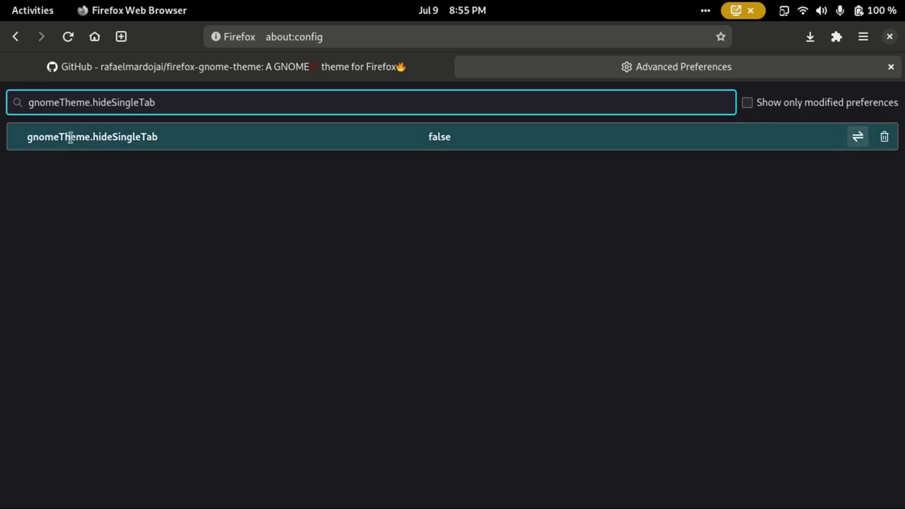
Step: Delete gnomeTheme.hideSingleTab and re-add it as a Boolean set to true
{"action": "left_click", "coordinate": [439, 138]}
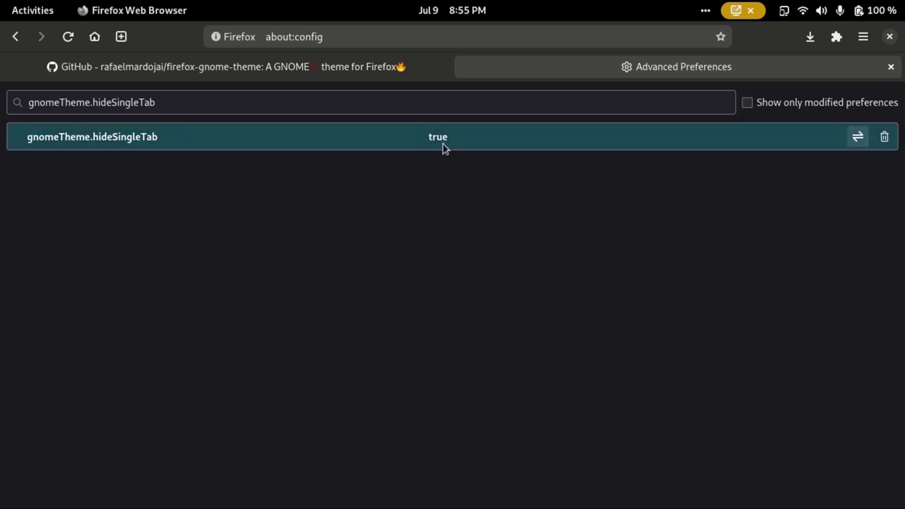
{"action": "left_click", "coordinate": [858, 138]}
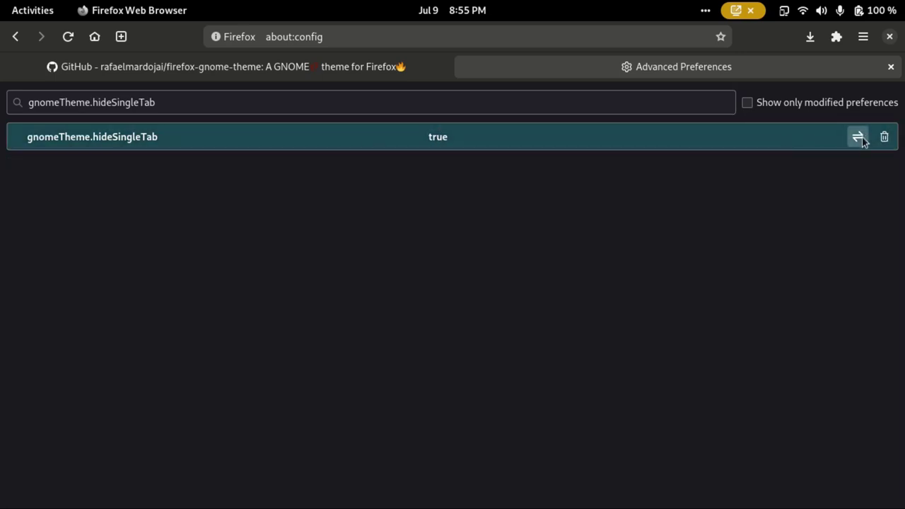
{"action": "left_click", "coordinate": [884, 141]}
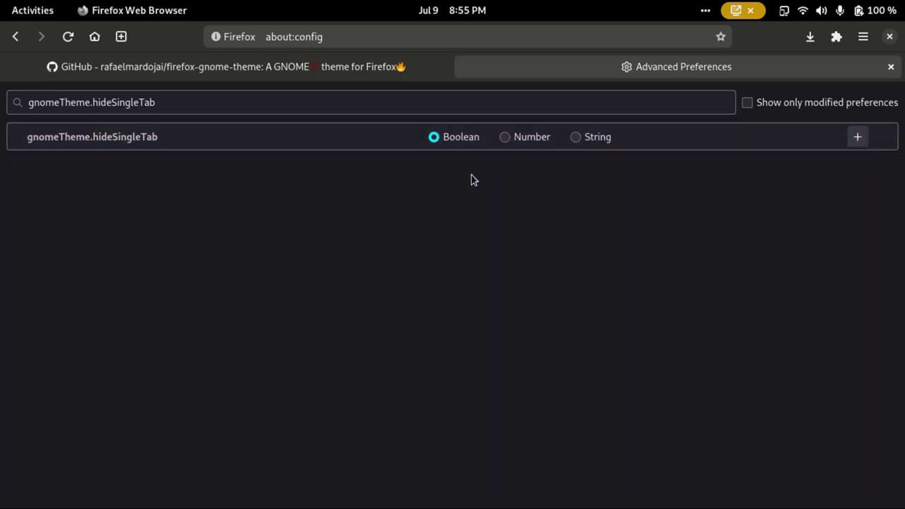
{"action": "left_click", "coordinate": [858, 141]}
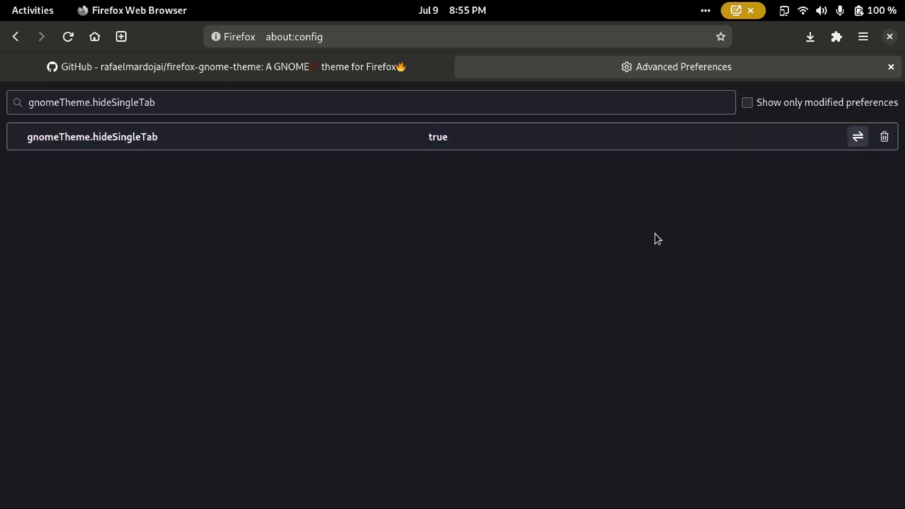
Step: Close and relaunch Firefox, then tile it to the left half of the screen
{"action": "left_click", "coordinate": [887, 34]}
{"action": "key", "text": "super"}
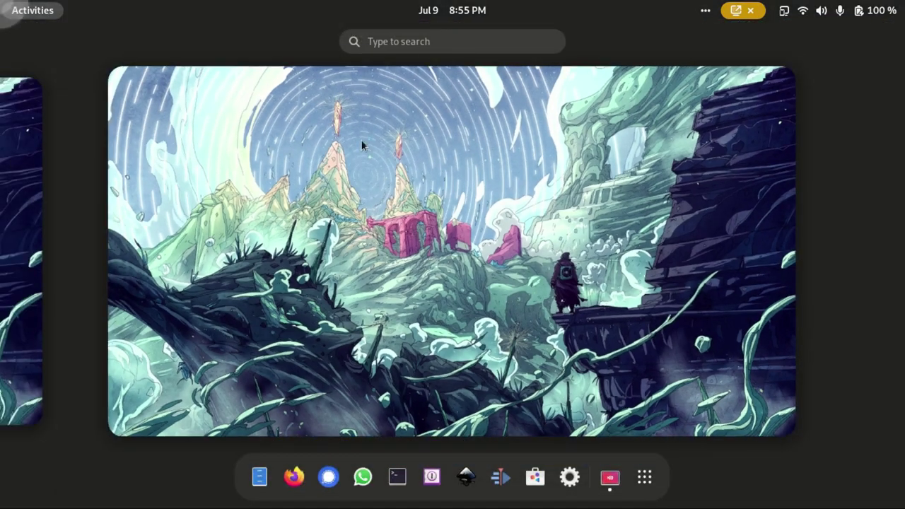
{"action": "left_click", "coordinate": [294, 477]}
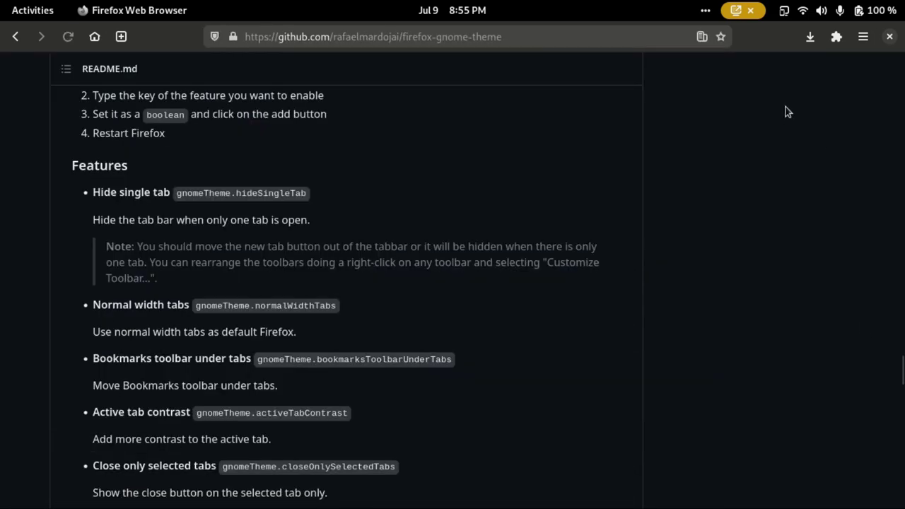
{"action": "mouse_move", "coordinate": [0, 0]}
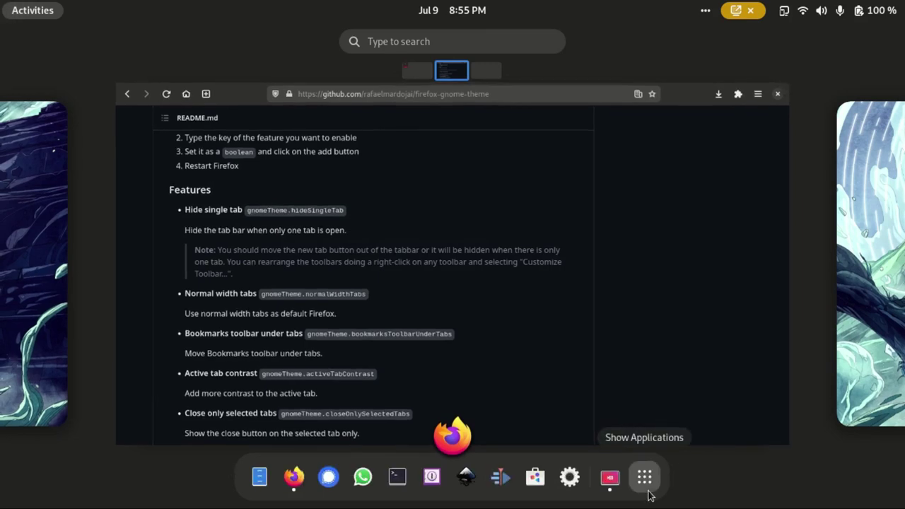
{"action": "left_click", "coordinate": [643, 478]}
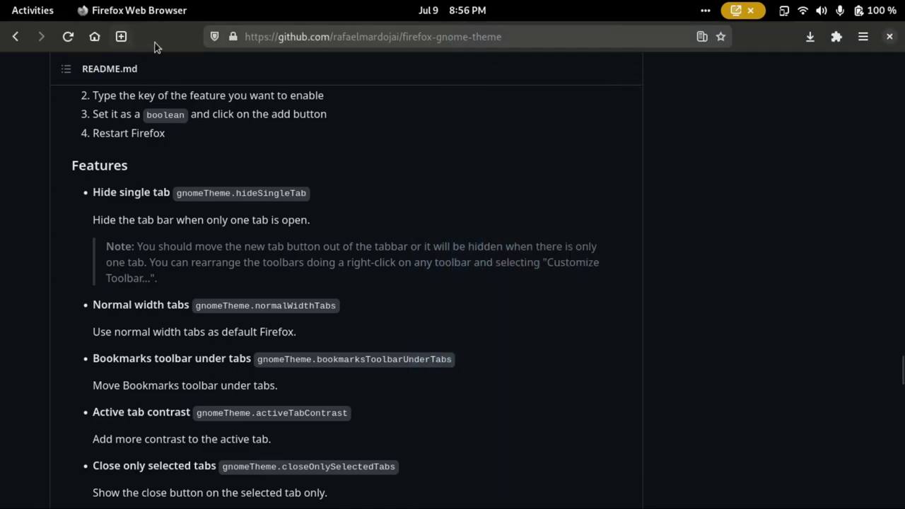
{"action": "key", "text": "super+Left"}
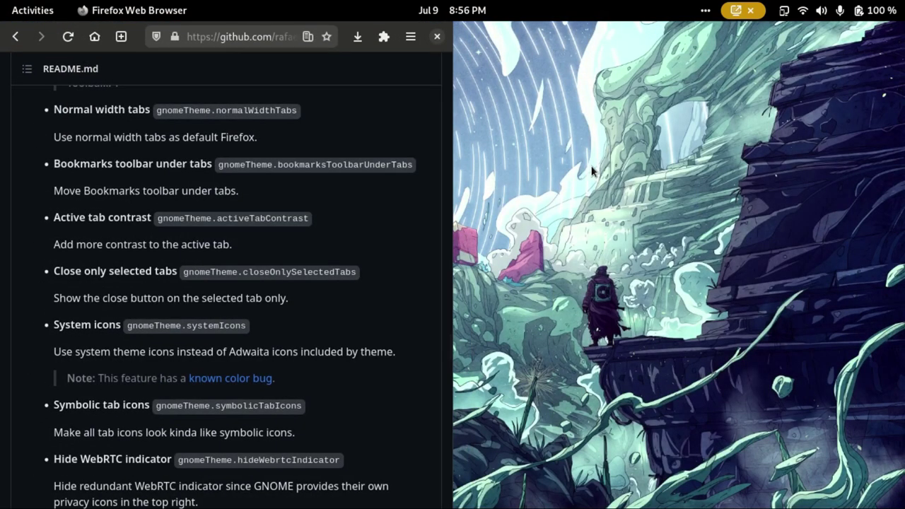
Step: Launch GNOME Web tiled to the right half for comparison, then close it
{"action": "key", "text": "super+a"}
{"action": "scroll", "coordinate": [592, 170], "scroll_direction": "down", "scroll_amount": 1}
{"action": "left_click_drag", "start_coordinate": [258, 212], "coordinate": [516, 101]}
{"action": "left_click", "coordinate": [462, 120]}
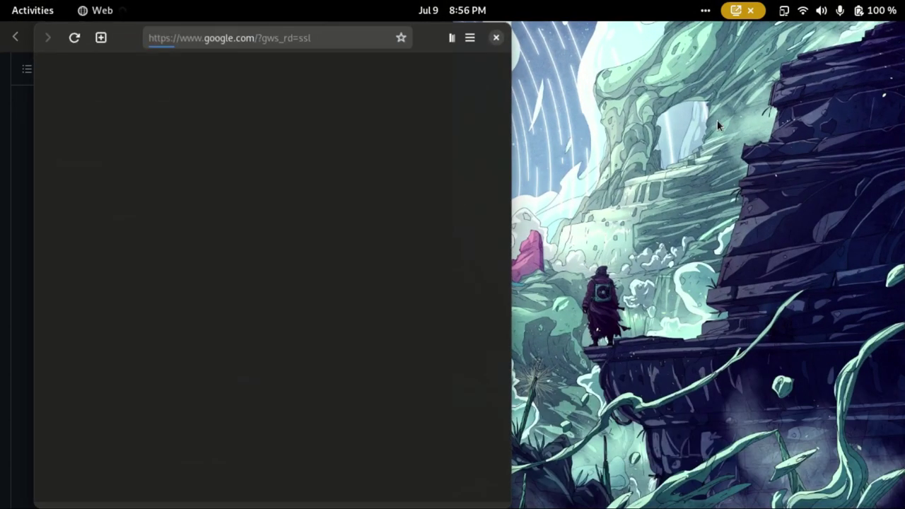
{"action": "key", "text": "super+Right"}
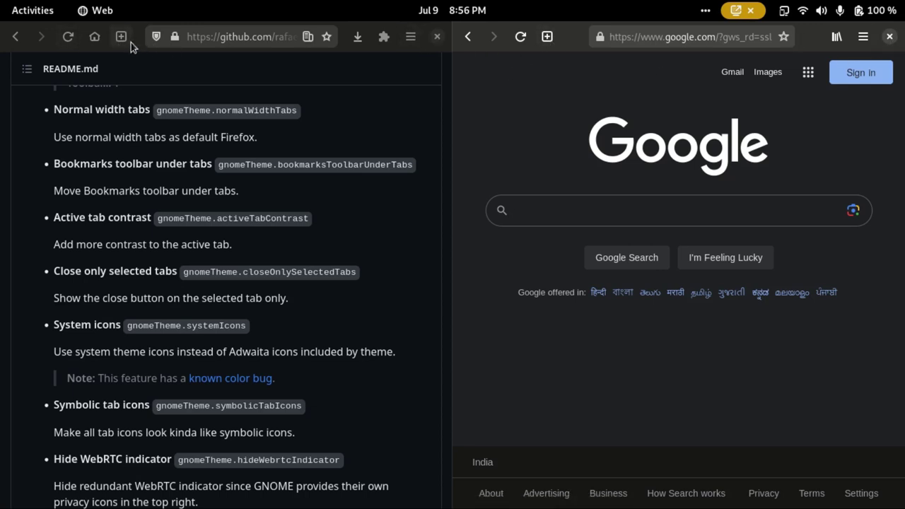
{"action": "left_click", "coordinate": [889, 37]}
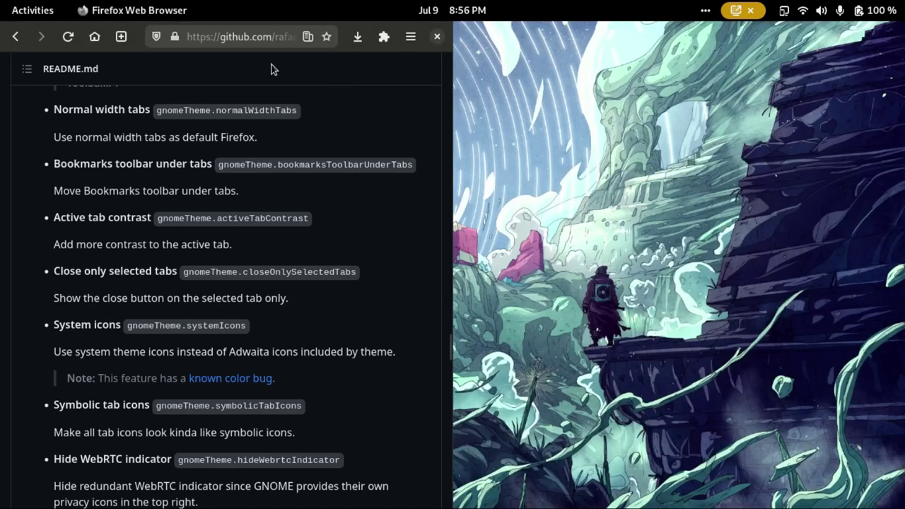
Step: Maximize Firefox, open a new tab, and open then close the Customize Toolbar page
{"action": "key", "text": "super+Up"}
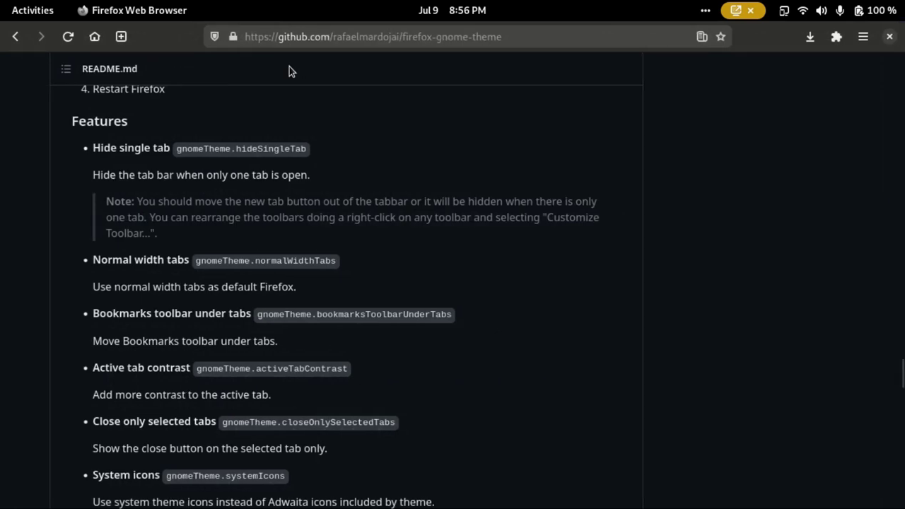
{"action": "key", "text": "ctrl+t"}
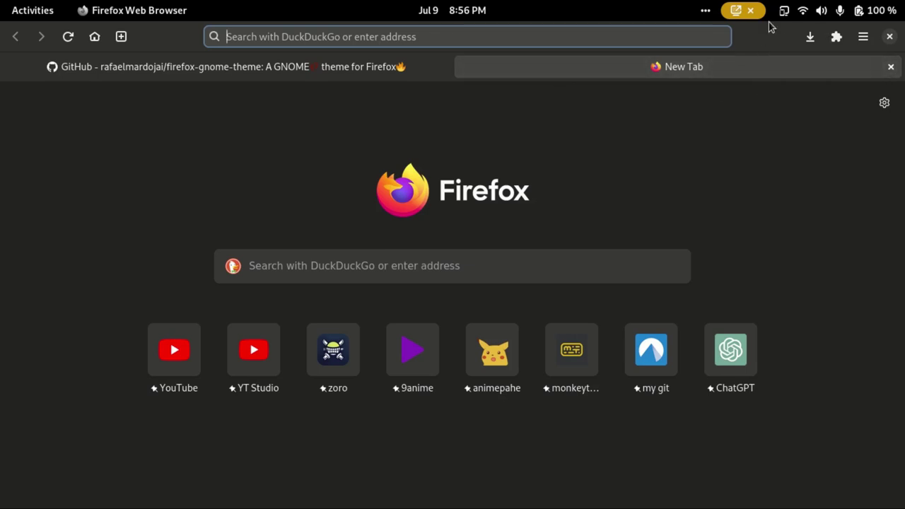
{"action": "right_click", "coordinate": [770, 27]}
{"action": "left_click", "coordinate": [684, 150]}
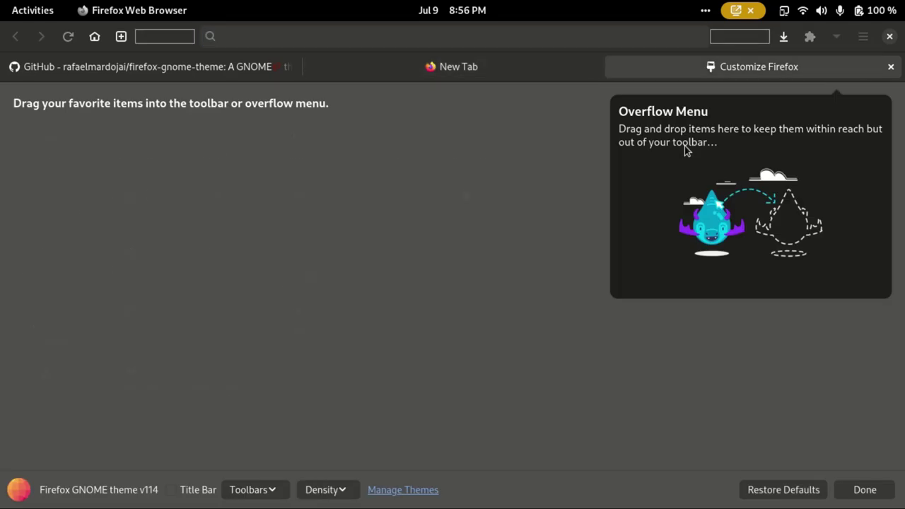
{"action": "right_click", "coordinate": [743, 35]}
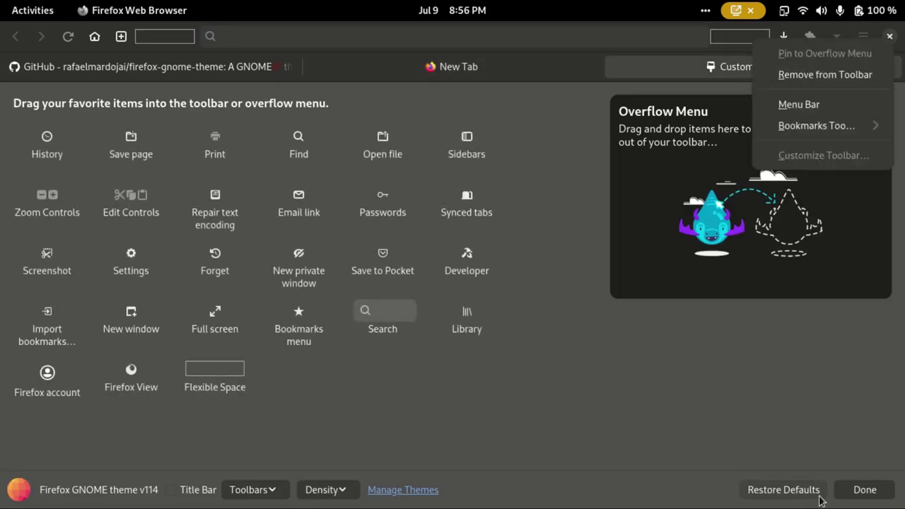
{"action": "left_click", "coordinate": [818, 420]}
{"action": "left_click", "coordinate": [891, 66]}
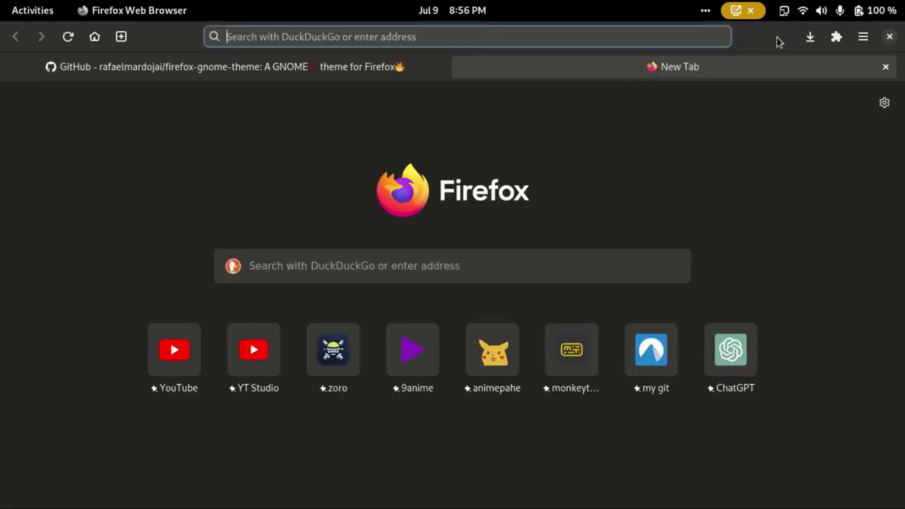
Step: In Customize Toolbar, move the New Tab button out of the tab bar and click Done
{"action": "right_click", "coordinate": [748, 37]}
{"action": "left_click", "coordinate": [704, 111]}
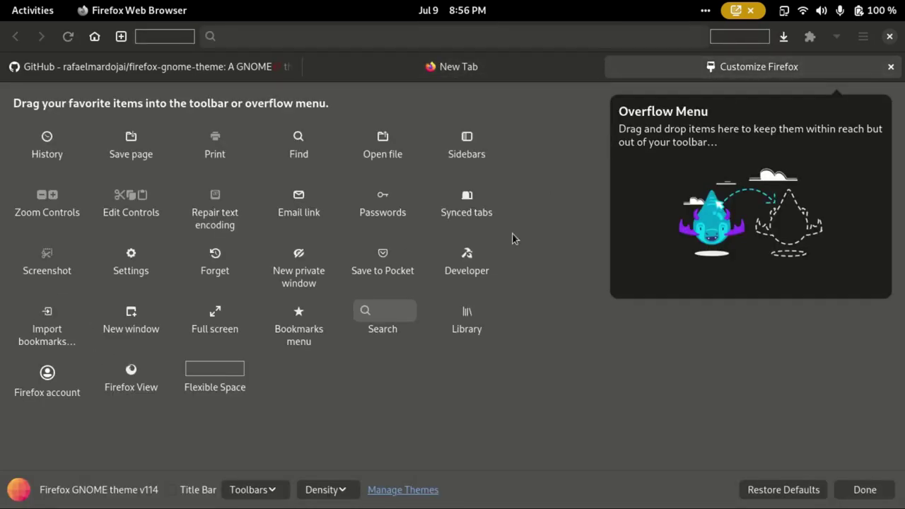
{"action": "mouse_move", "coordinate": [119, 38]}
{"action": "left_mouse_down"}
{"action": "mouse_move", "coordinate": [739, 84]}
{"action": "mouse_move", "coordinate": [899, 62]}
{"action": "mouse_move", "coordinate": [273, 68]}
{"action": "mouse_move", "coordinate": [158, 38]}
{"action": "mouse_move", "coordinate": [176, 39]}
{"action": "mouse_move", "coordinate": [120, 39]}
{"action": "left_mouse_up"}
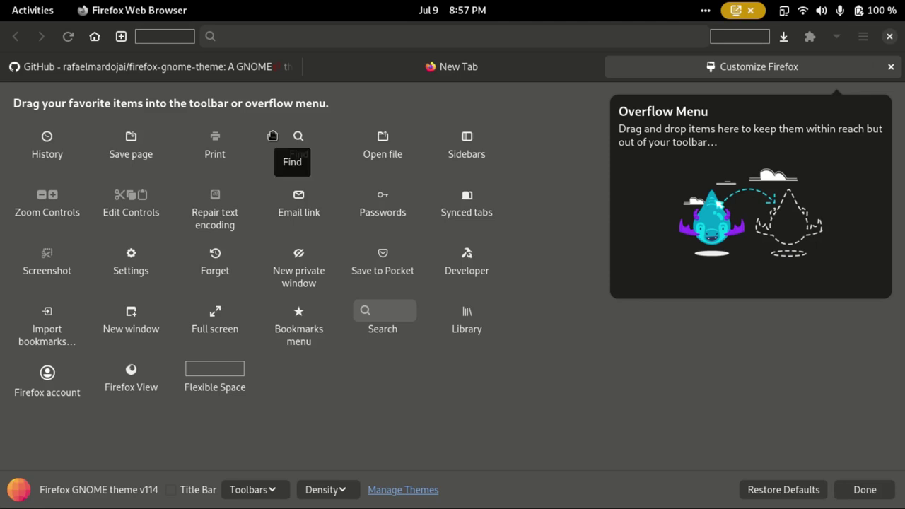
{"action": "left_click", "coordinate": [853, 492]}
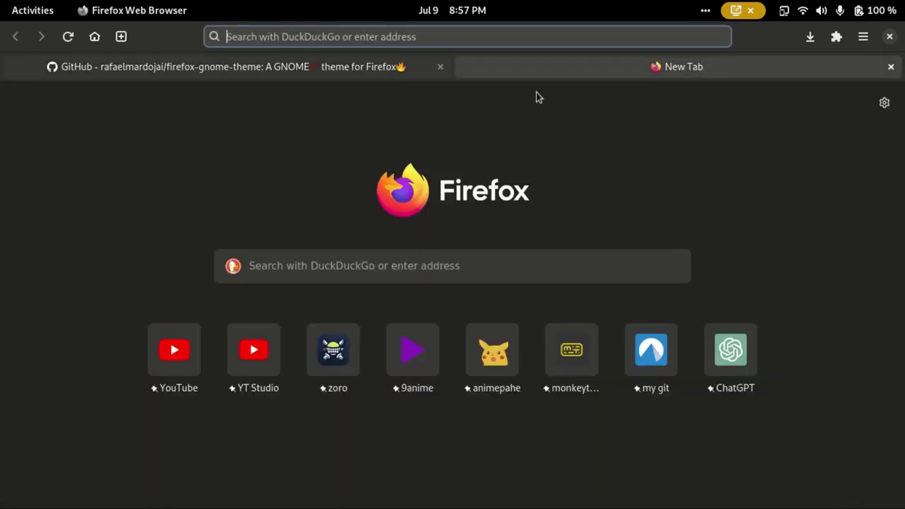
Step: Close the extra New Tab so the tab bar hides, then unmaximize and close Firefox
{"action": "middle_click", "coordinate": [583, 73]}
{"action": "scroll", "coordinate": [617, 323], "scroll_direction": "up", "scroll_amount": 20}
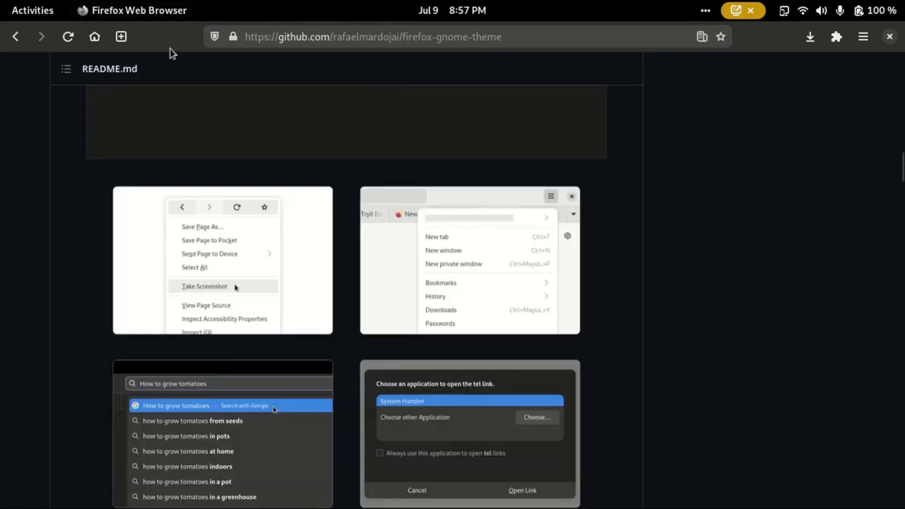
{"action": "mouse_move", "coordinate": [172, 50]}
{"action": "left_mouse_down"}
{"action": "mouse_move", "coordinate": [101, 109]}
{"action": "mouse_move", "coordinate": [179, 66]}
{"action": "left_mouse_up"}
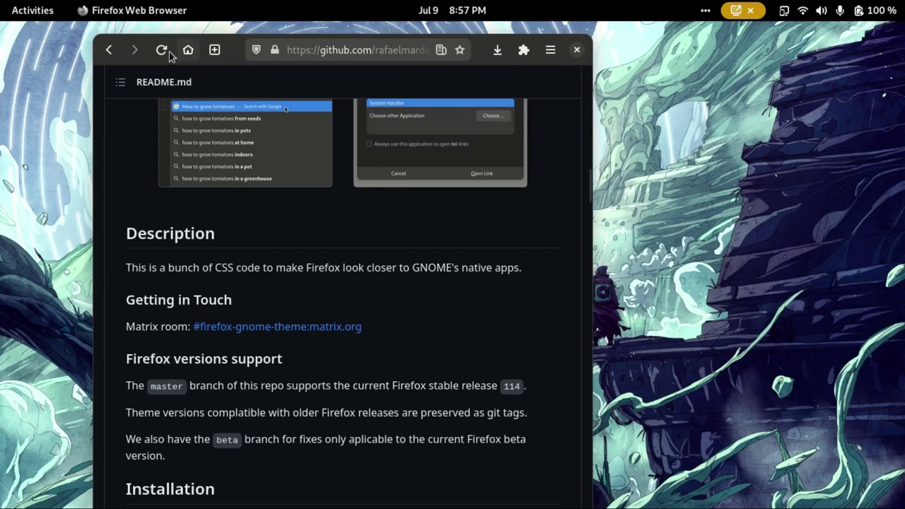
{"action": "left_click", "coordinate": [576, 49]}
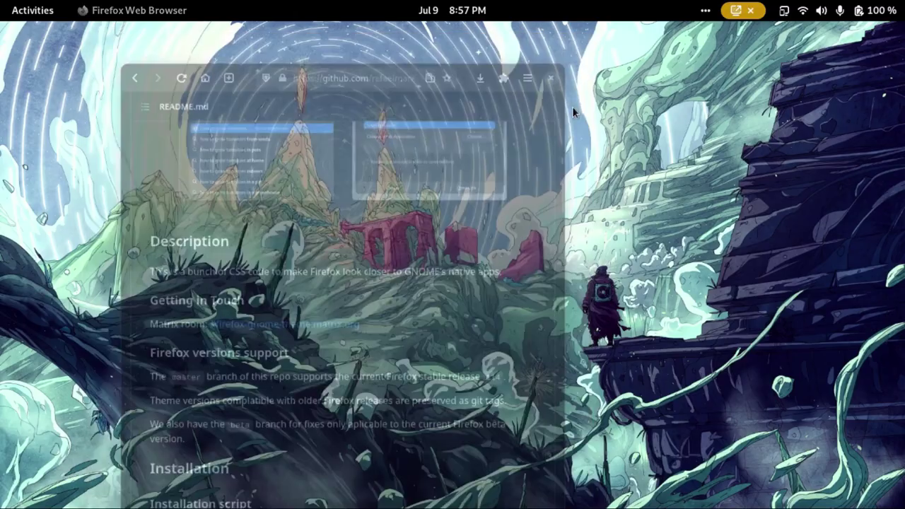